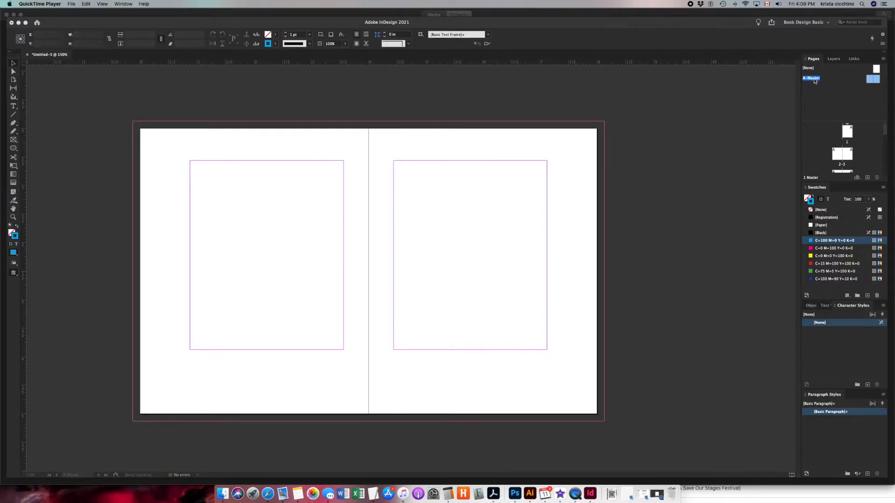
Close the floating Character panel beside the A-Master spread
click(815, 59)
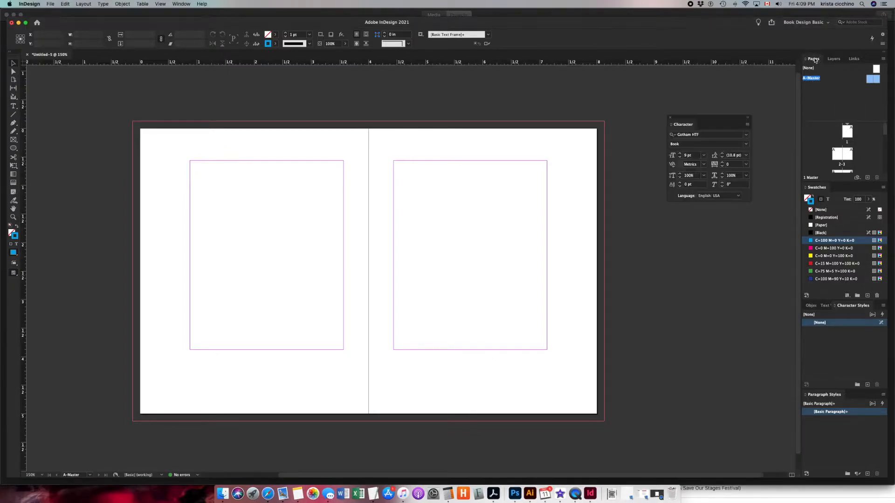
click(670, 118)
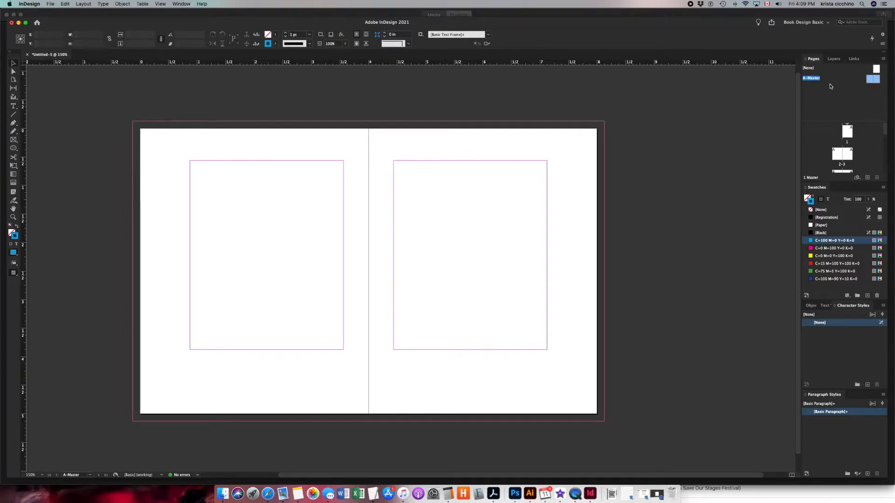
drag(471, 189, 477, 204)
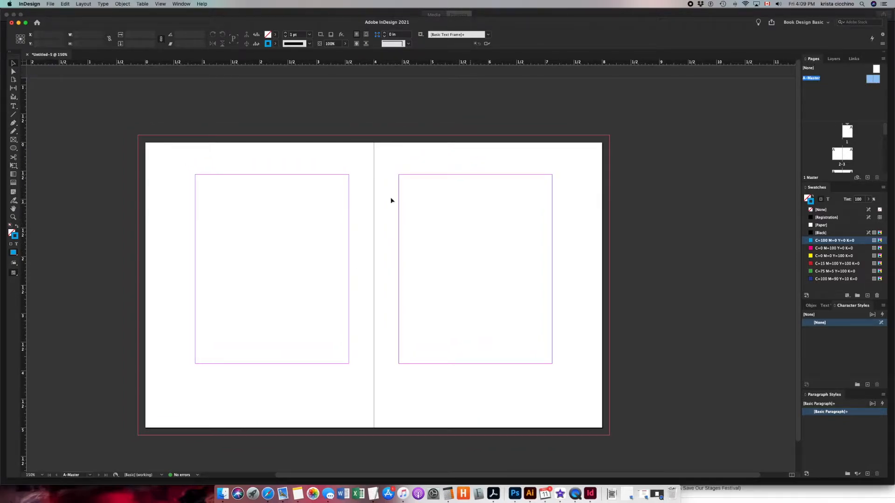
click(14, 107)
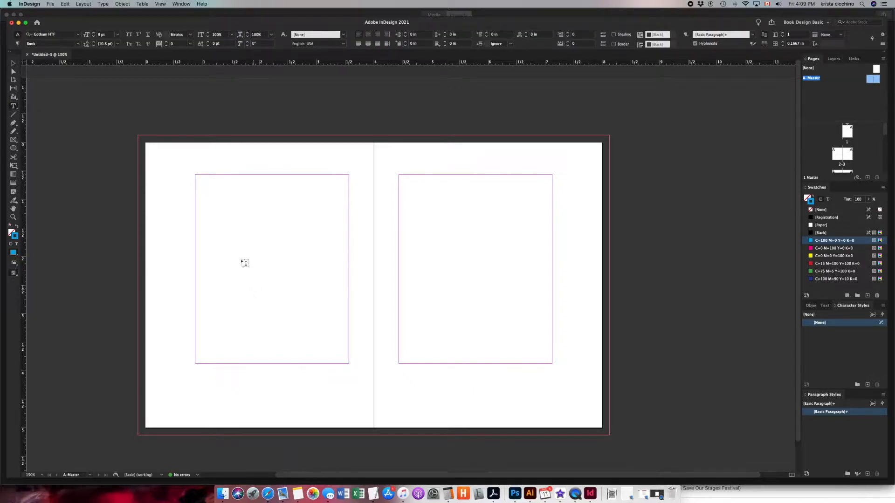
drag(191, 152, 287, 176)
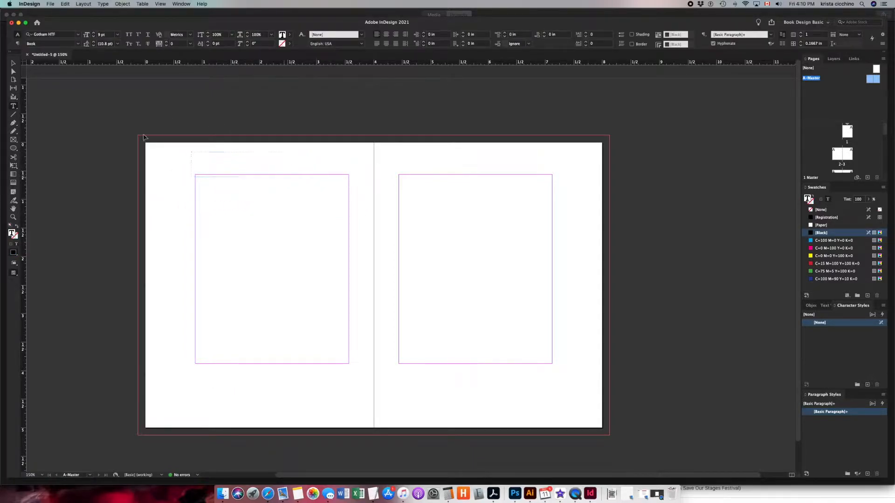
click(13, 62)
key(super+shift+a)
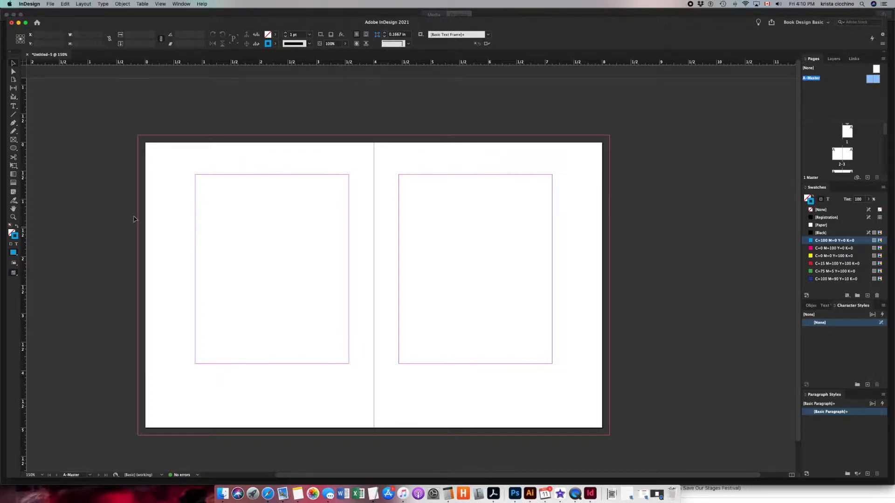
Add four vertical guides along the inner and outer margins of both A-Master pages
drag(25, 116, 195, 110)
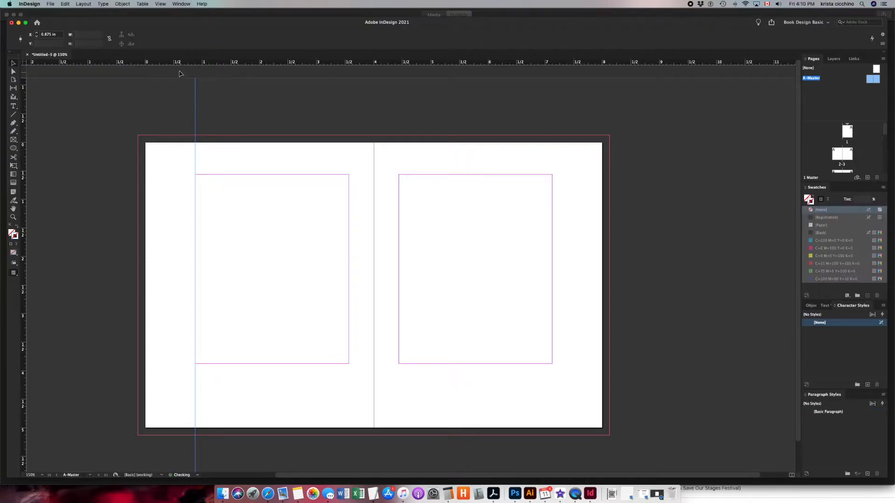
drag(24, 107, 399, 139)
drag(25, 115, 346, 114)
drag(24, 98, 552, 114)
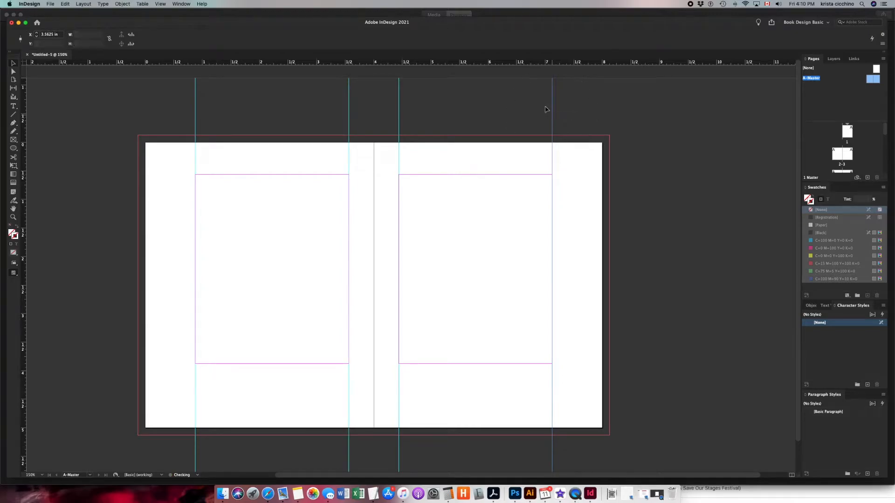
Add two horizontal guides across the whole spread along the top and bottom margins of the master pages
drag(530, 63, 648, 175)
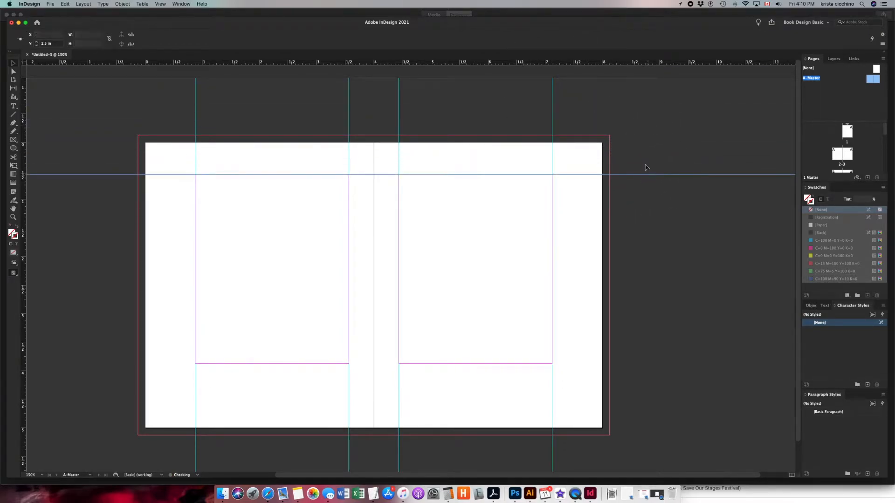
drag(623, 64, 623, 364)
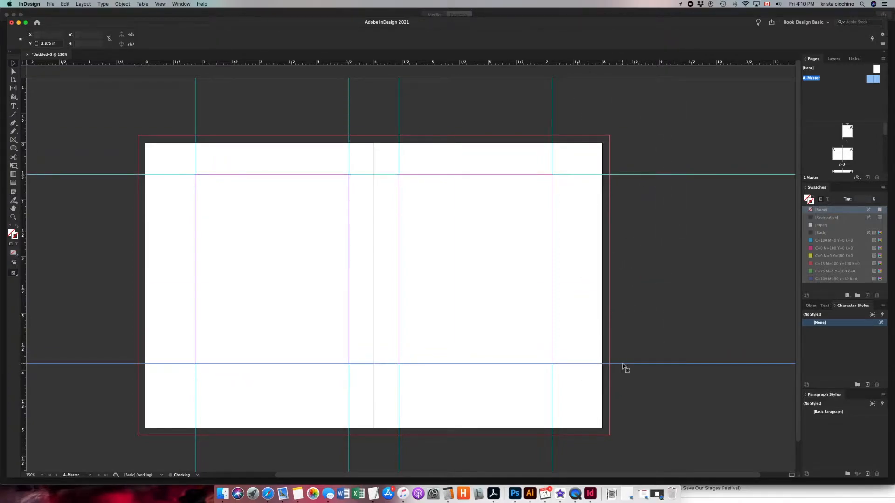
click(594, 322)
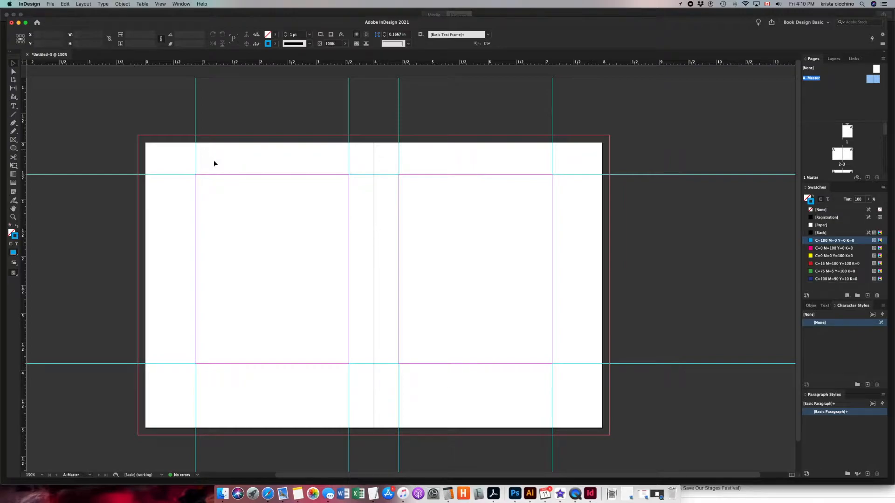
Draw a text frame about 2.69 by 0.4 in between the guides above the left page's top margin and enter "H.P. Lovecraft"
click(14, 107)
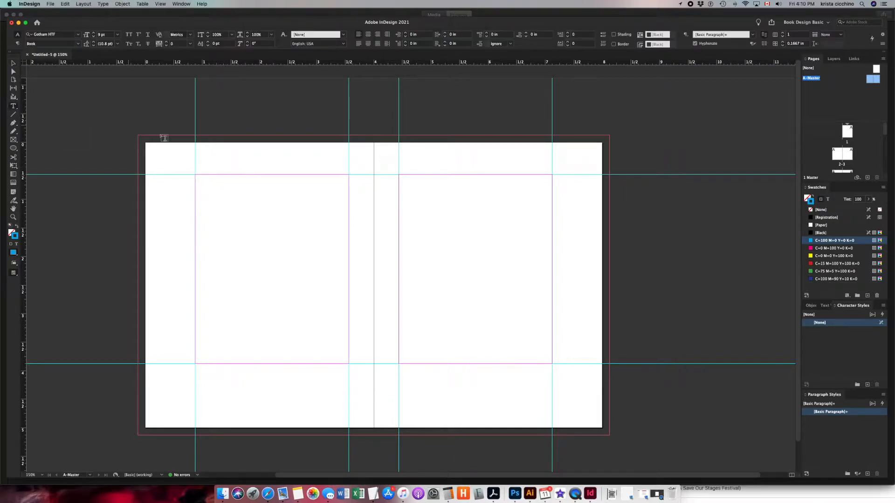
drag(195, 148, 348, 171)
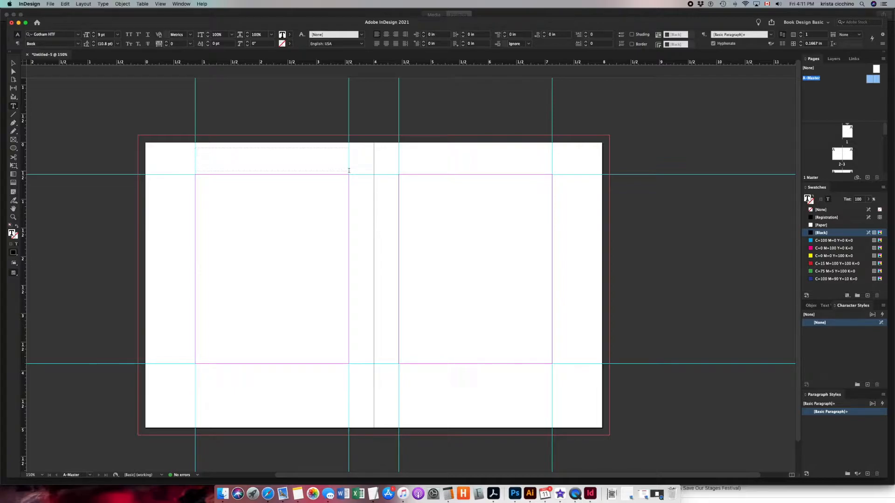
text(H.P. Lovecraft)
Duplicate the author header frame to the same position on the right page and replace its text with "The Terrible Old Man"
click(13, 63)
drag(219, 153, 428, 162)
triple_click(426, 159)
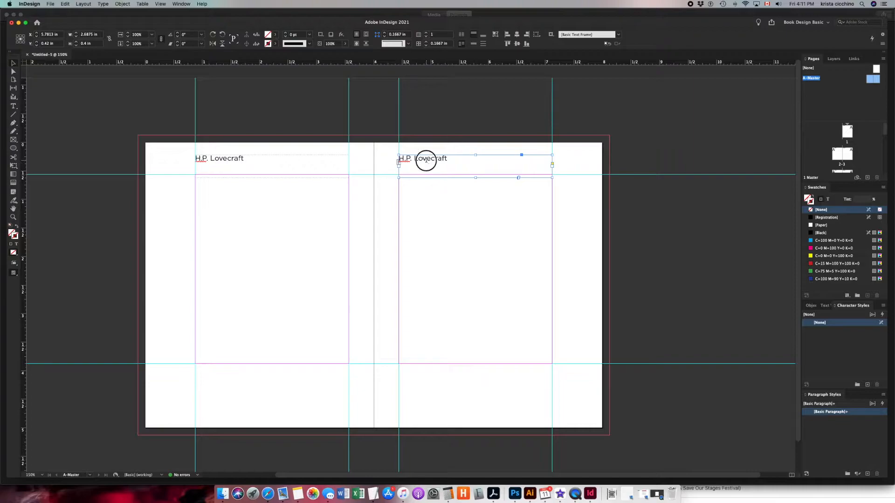
text(The Terrible Old a)
key(BackSpace)
text(Man)
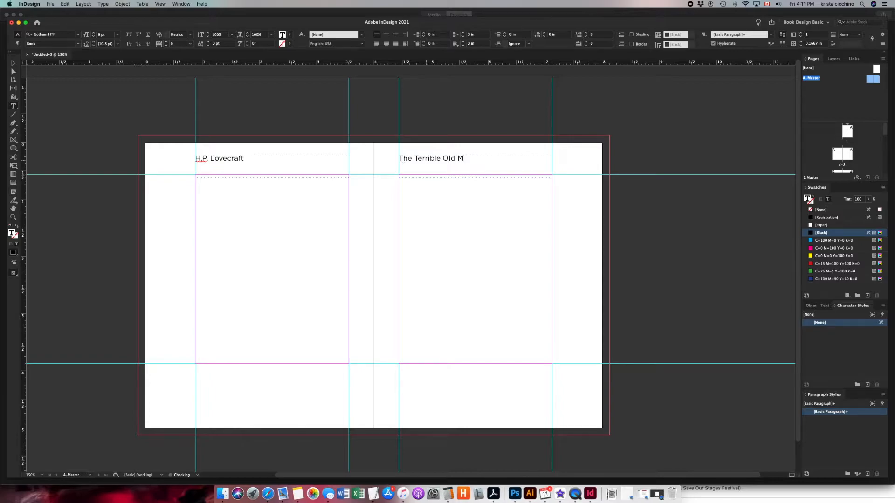
double_click(234, 159)
triple_click(226, 158)
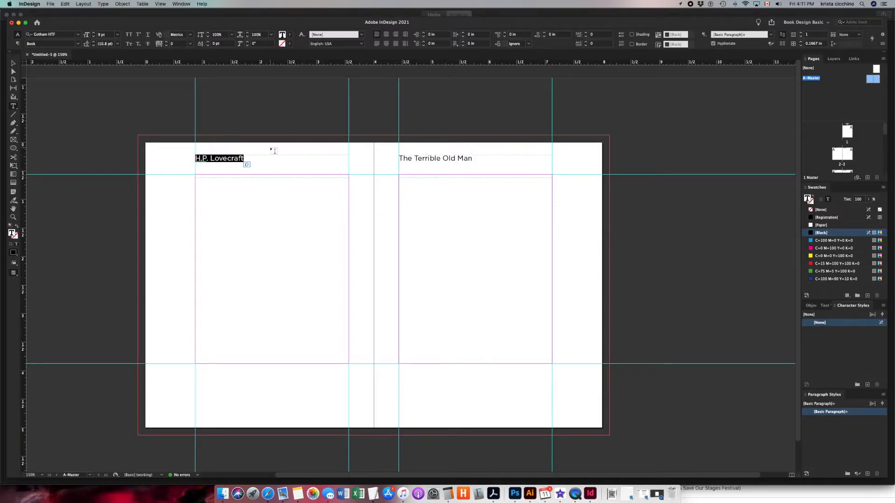
drag(231, 158, 202, 159)
click(212, 159)
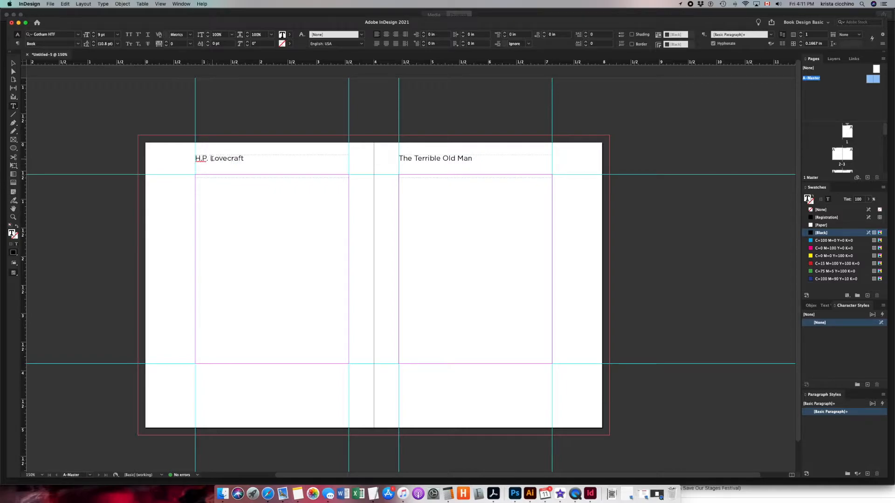
drag(247, 158, 188, 158)
click(205, 158)
Change the font of the H.P. Lovecraft header on the left page to Tribute OT
triple_click(224, 158)
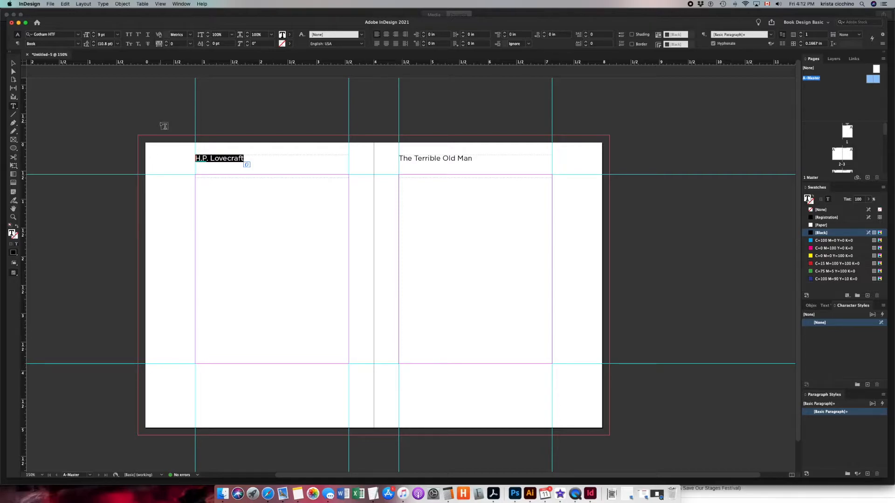
click(68, 36)
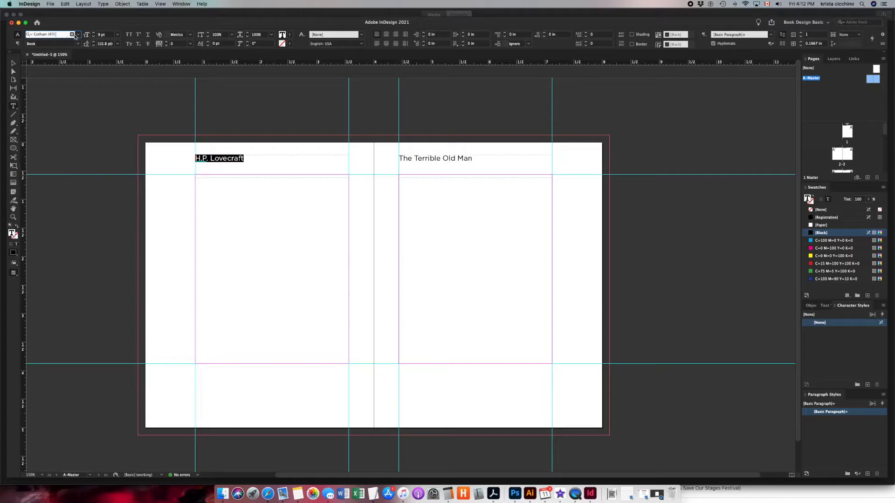
click(78, 34)
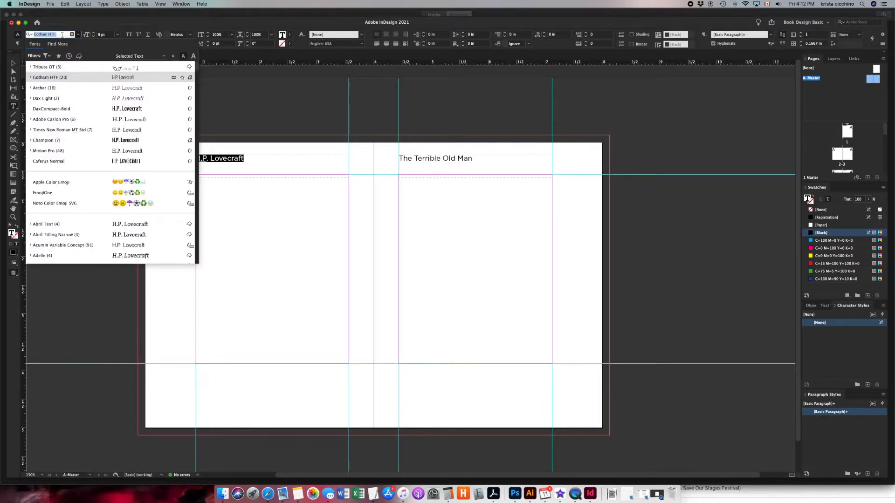
click(47, 67)
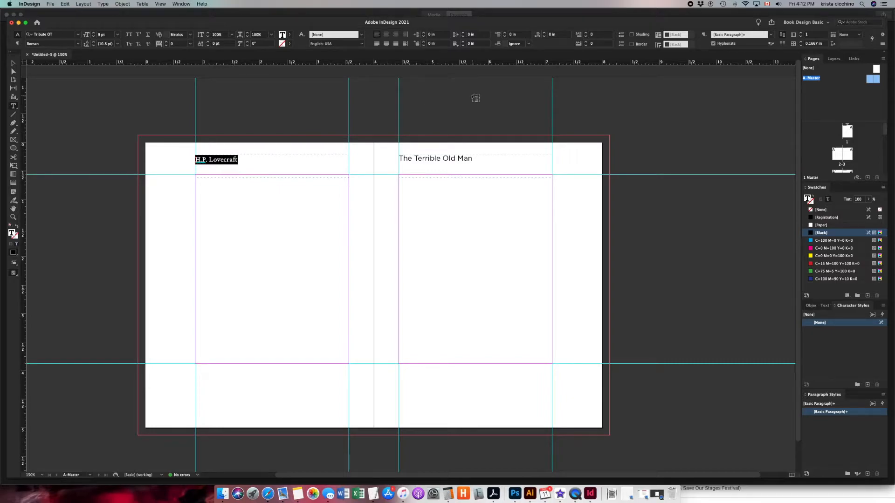
Apply Small Caps to the H.P. Lovecraft header and convert its letters to lowercase
key(super+t)
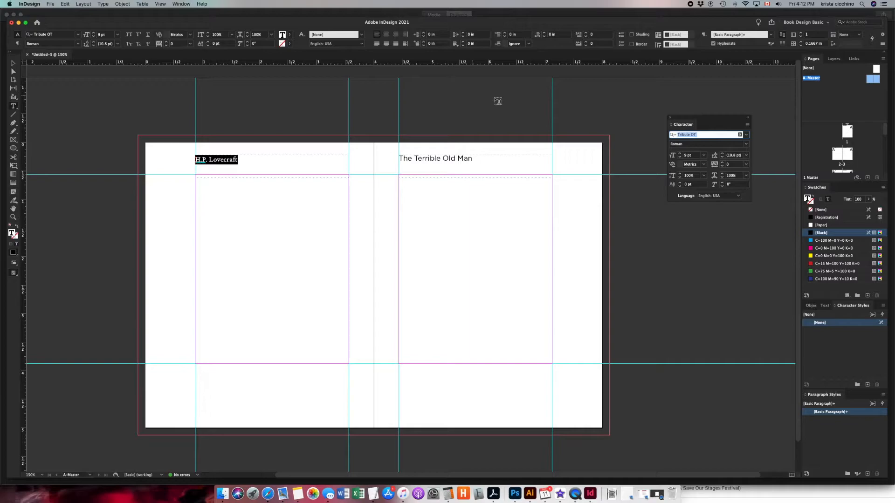
click(748, 126)
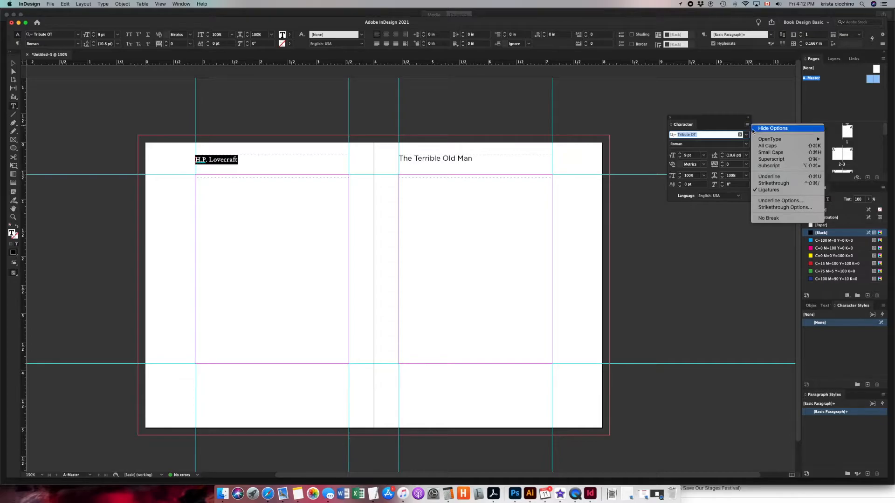
click(770, 153)
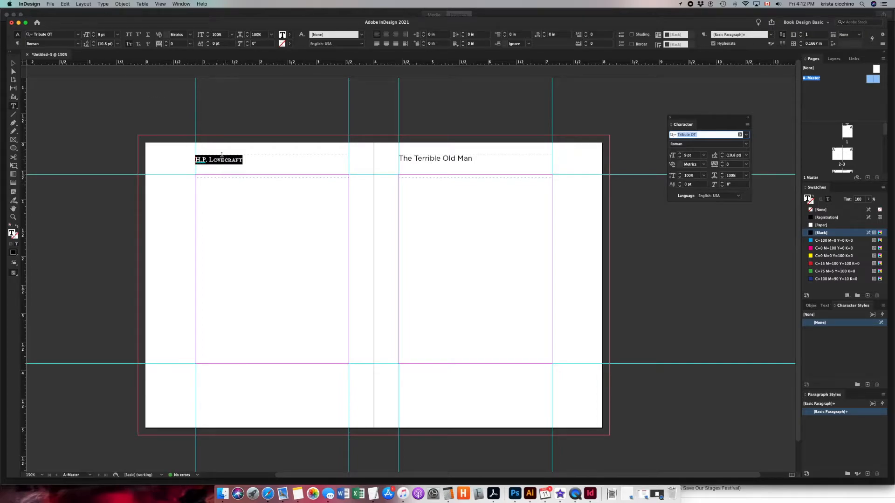
click(104, 4)
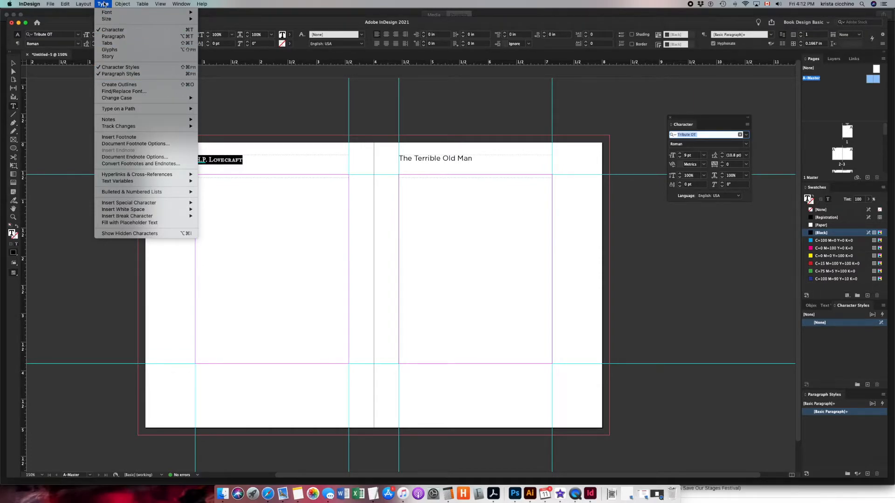
mouse_move(114, 98)
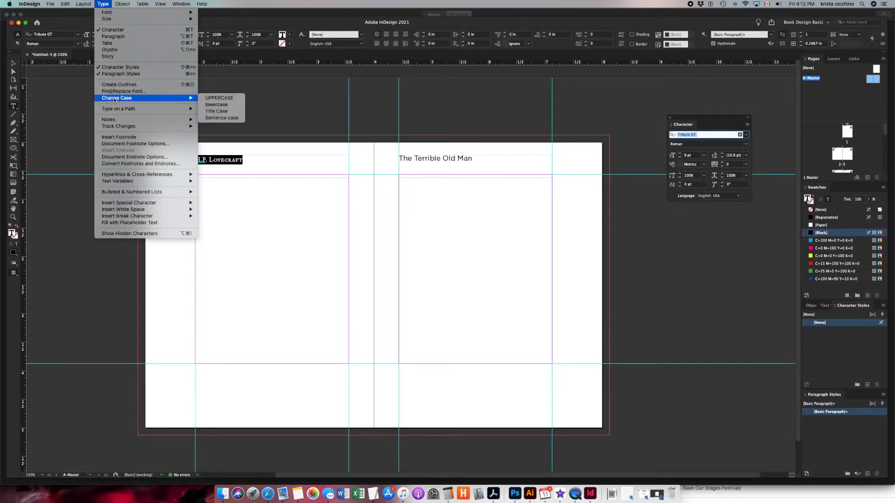
click(213, 105)
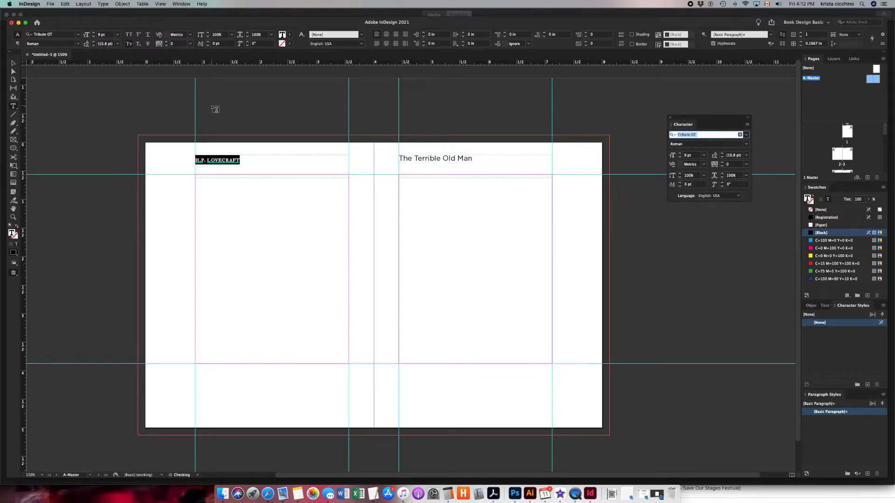
click(211, 161)
click(204, 161)
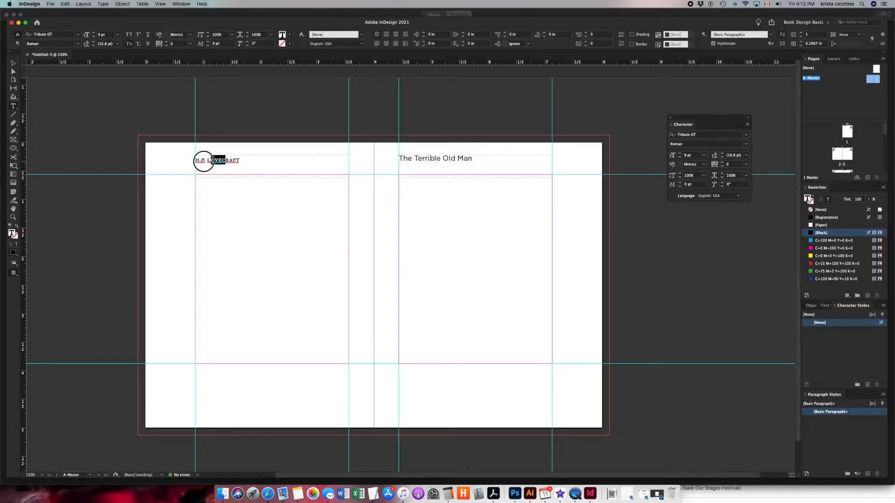
Apply Small Caps and the Tribute OT font to The Terrible Old Man header on the right page
click(419, 157)
triple_click(419, 157)
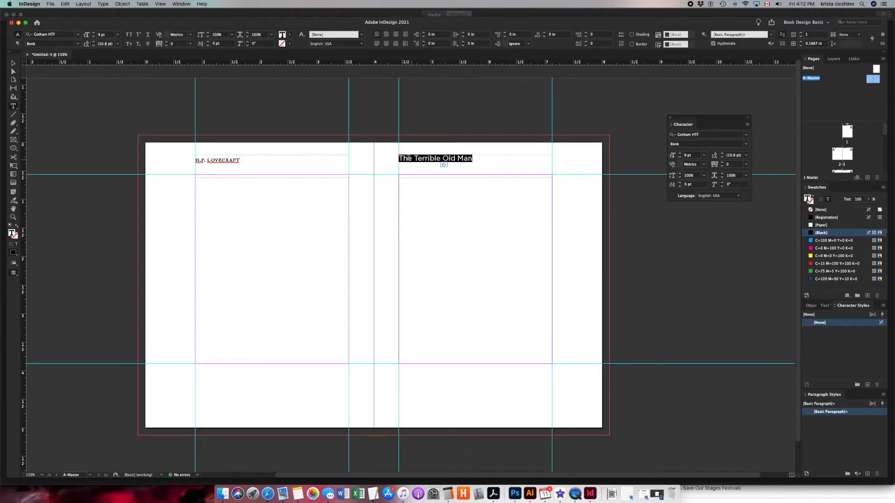
click(748, 124)
click(769, 152)
click(77, 34)
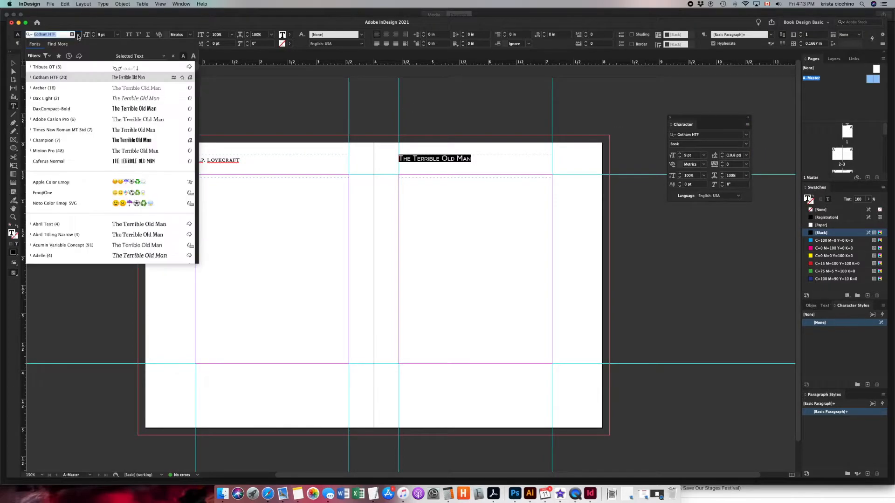
click(55, 68)
Convert The Terrible Old Man header to lowercase and center it in its text frame
click(83, 4)
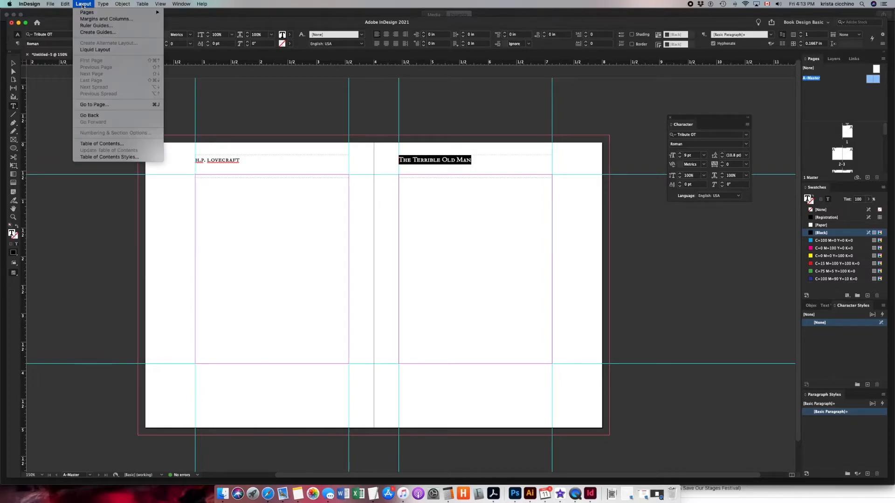
mouse_move(103, 4)
mouse_move(151, 99)
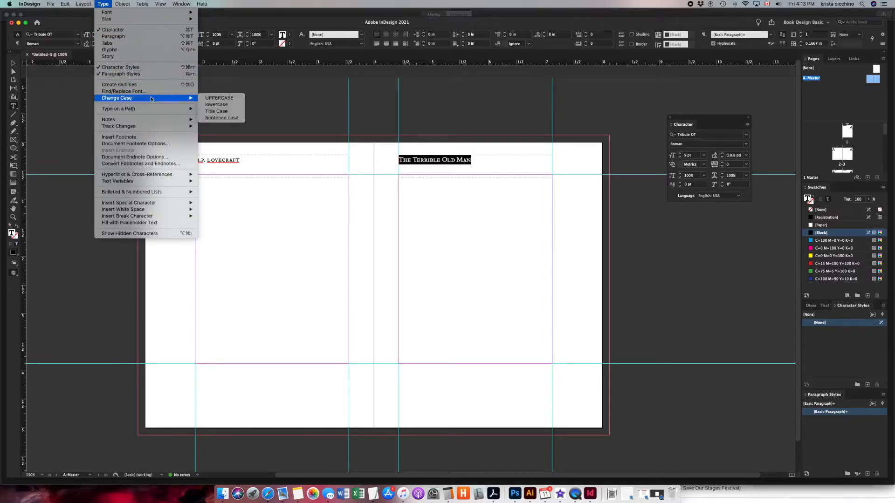
click(219, 97)
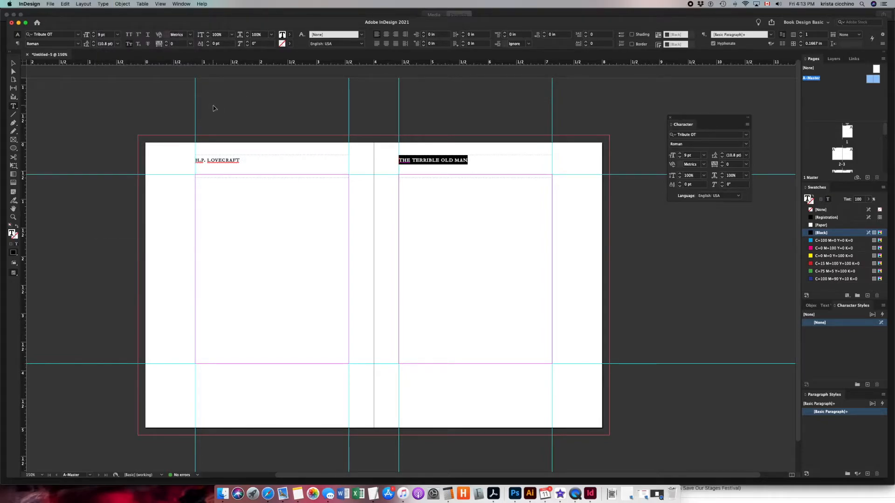
key(super+z)
key(super+shift+z)
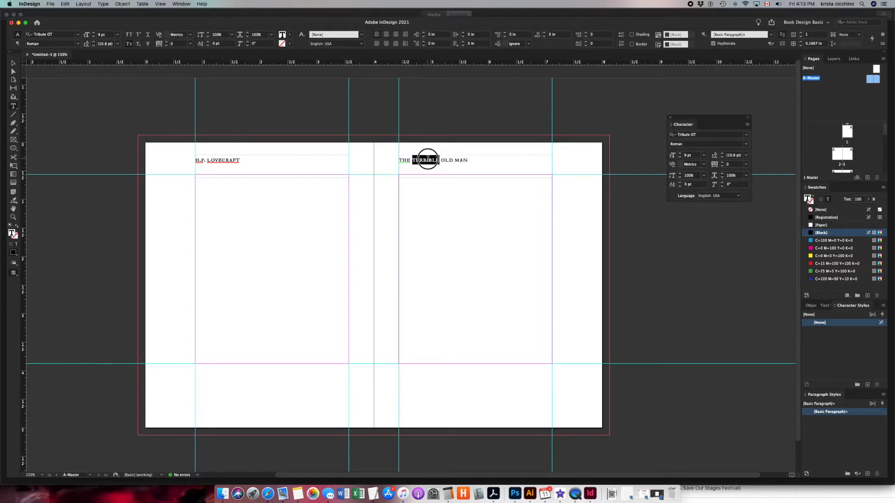
key(super+shift+c)
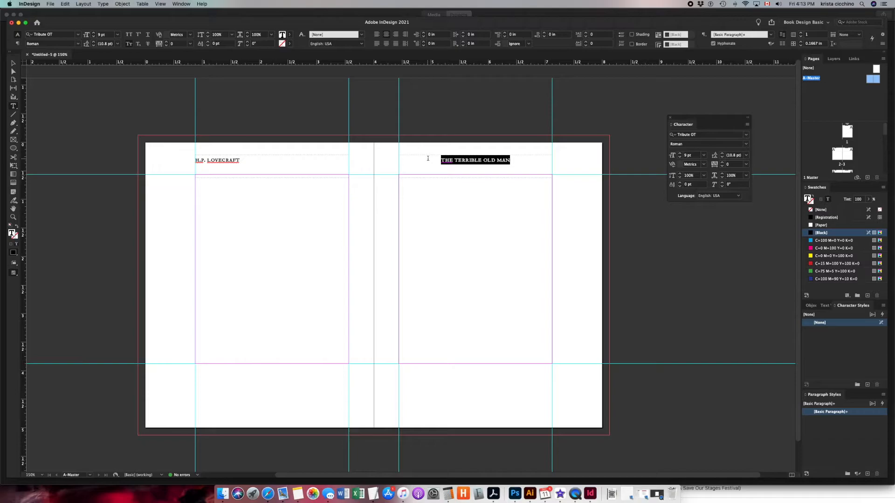
Center the H.P. Lovecraft header text within its frame on the left page
click(13, 63)
click(228, 166)
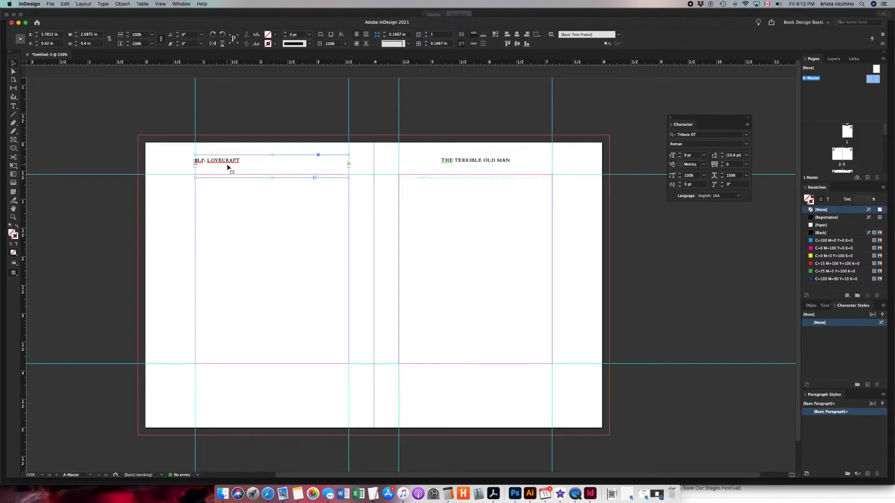
triple_click(226, 163)
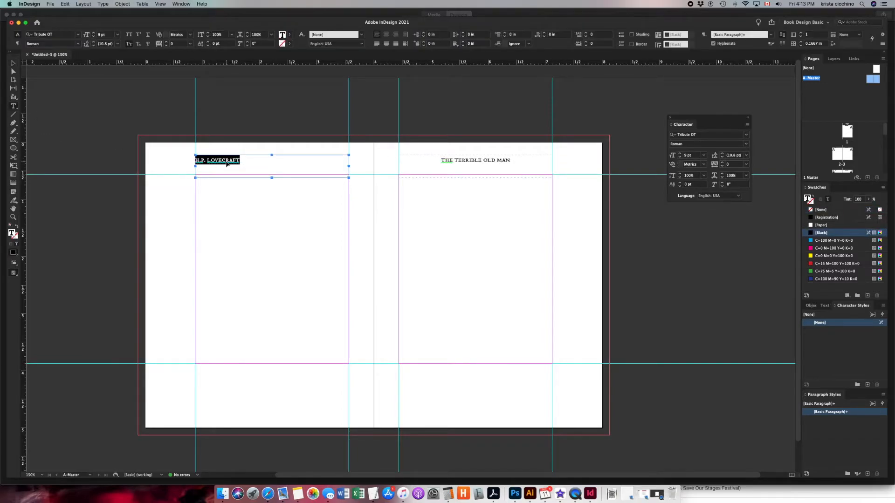
key(super+shift+c)
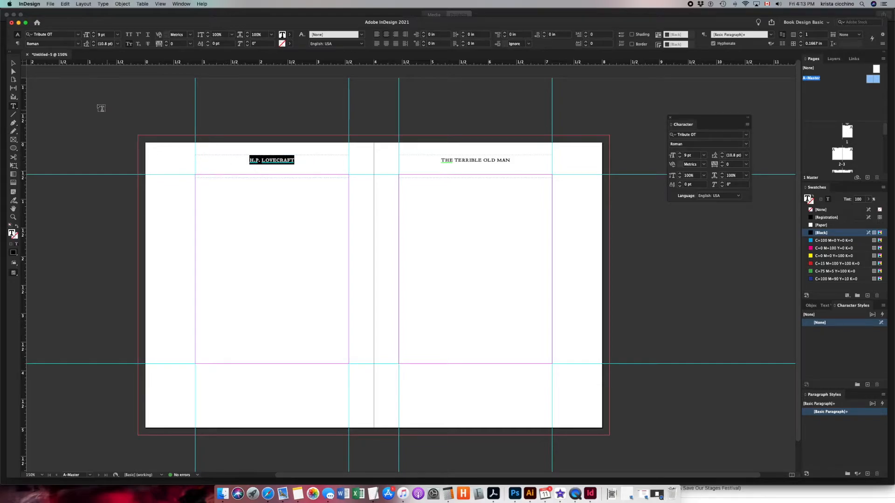
Nudge both running header frames down together to a Y position of about 0.48 in
click(14, 64)
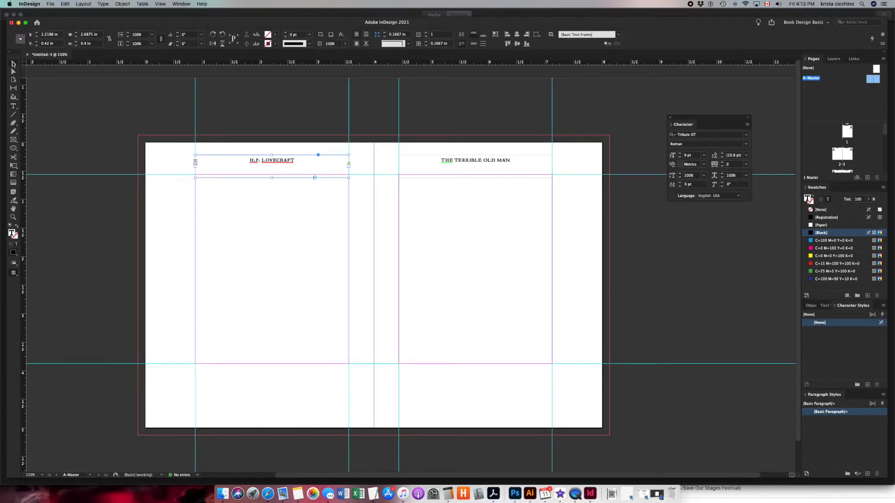
shift+click(431, 161)
key(Down)
key(Down)
key(Down)
key(Down)
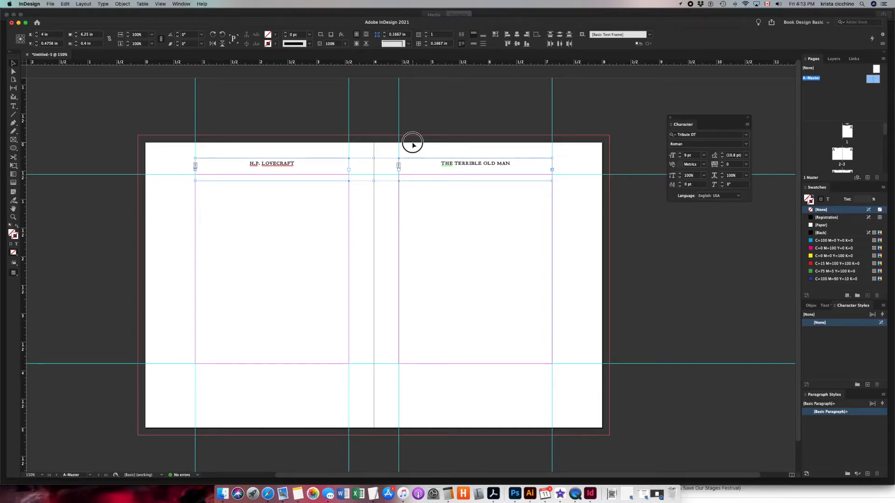
click(412, 141)
Shorten both running header frames to about 0.21 in high and preview the spread without guides
click(295, 176)
click(271, 181)
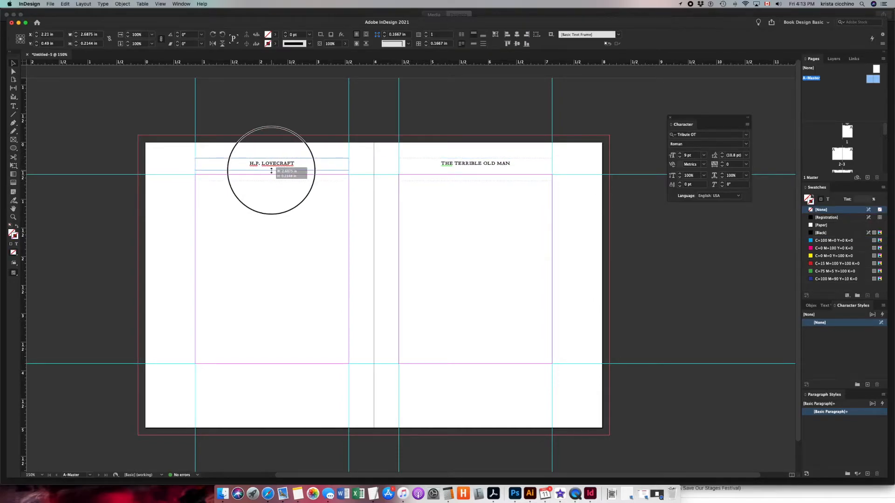
click(485, 167)
drag(476, 181, 476, 170)
click(450, 151)
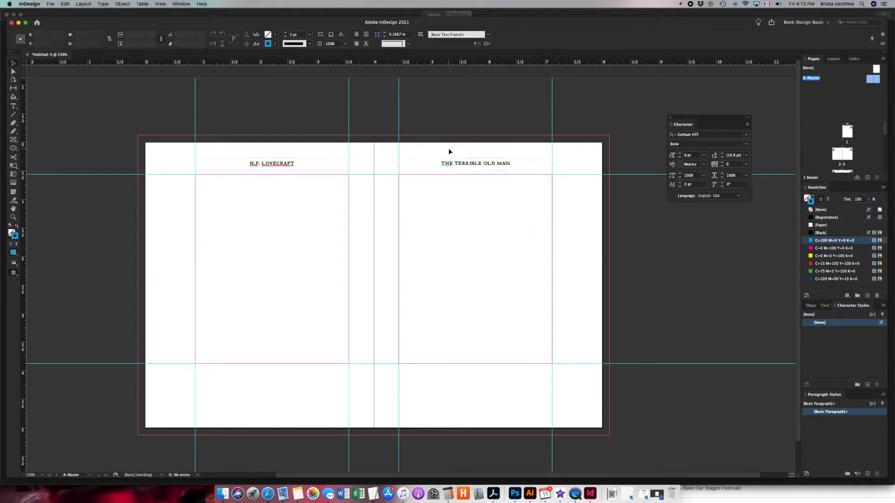
key(w)
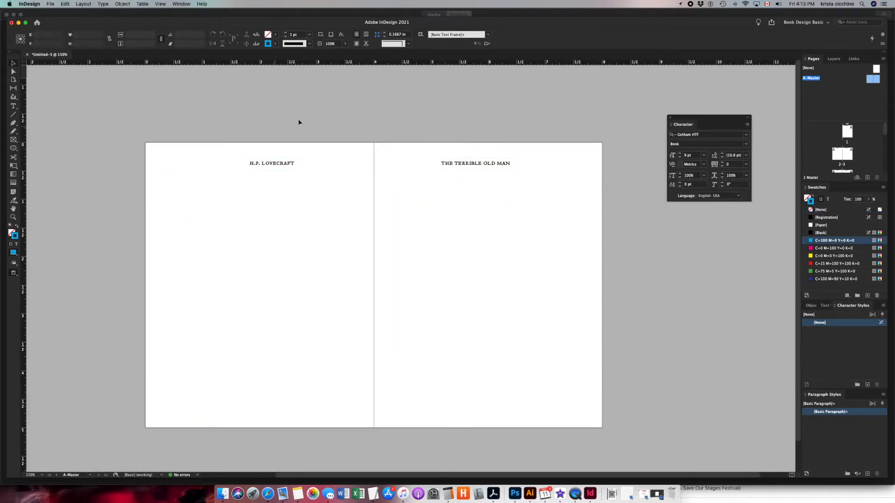
key(w)
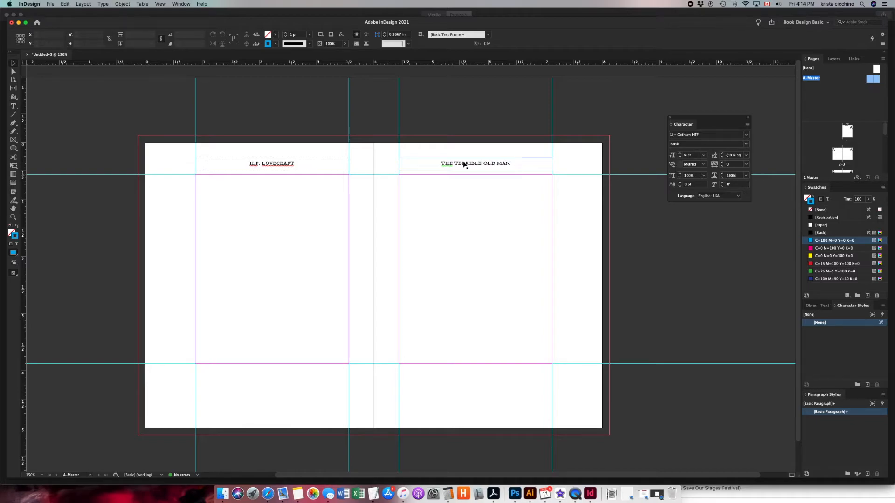
click(304, 165)
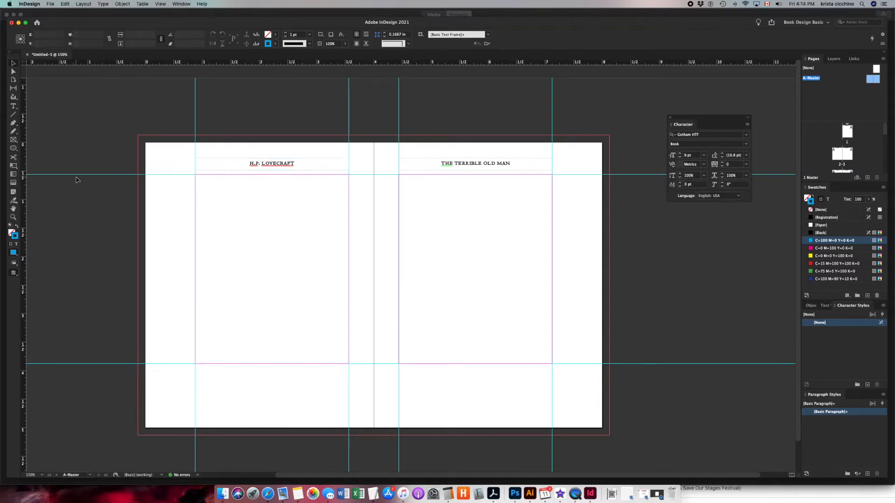
Add a text frame about 0.31 by 0.35 in below the left page's text area and insert a Current Page Number marker
click(13, 107)
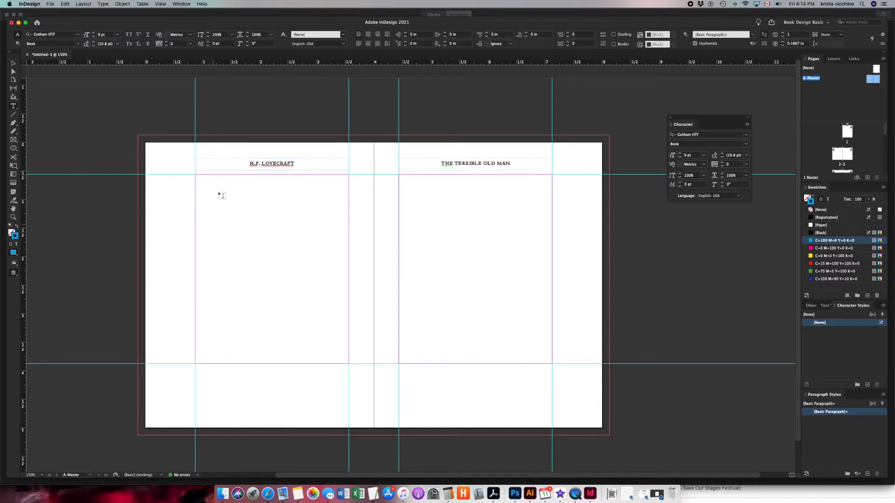
drag(195, 382, 213, 401)
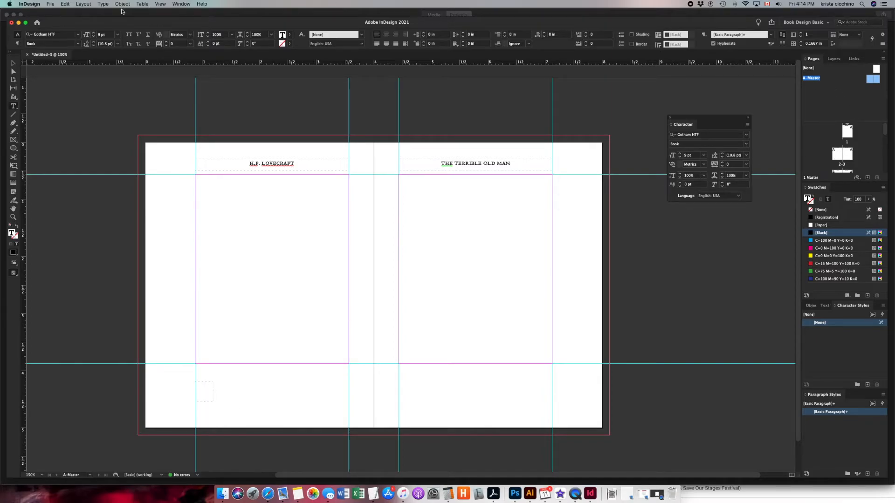
click(103, 4)
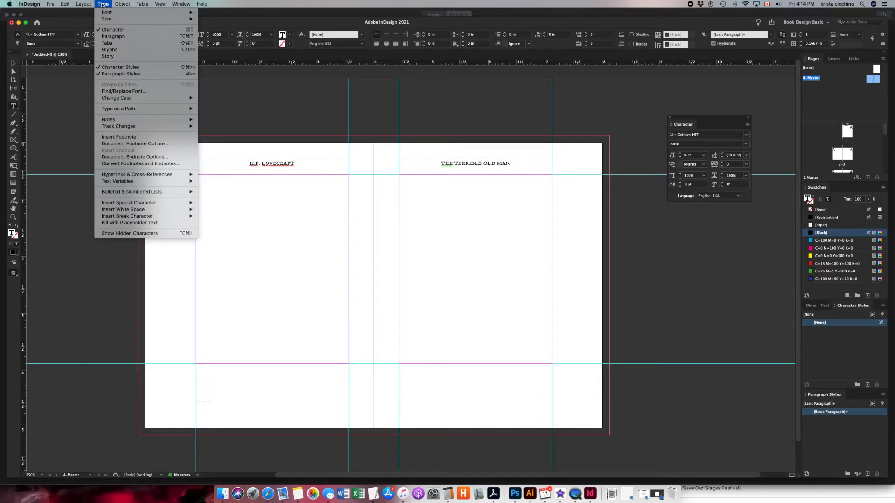
mouse_move(136, 203)
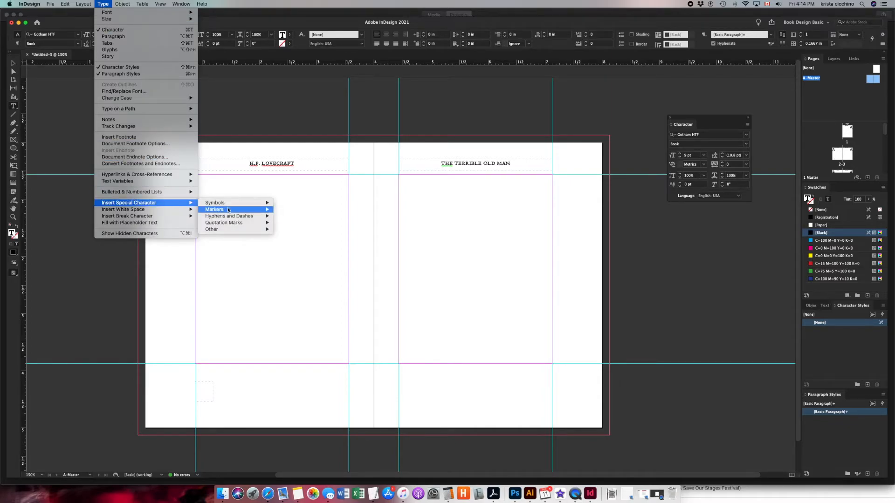
mouse_move(229, 212)
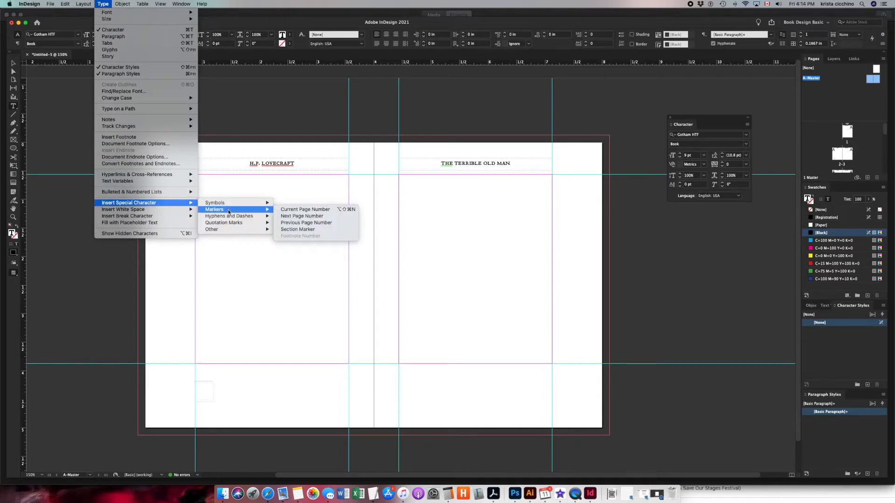
click(286, 209)
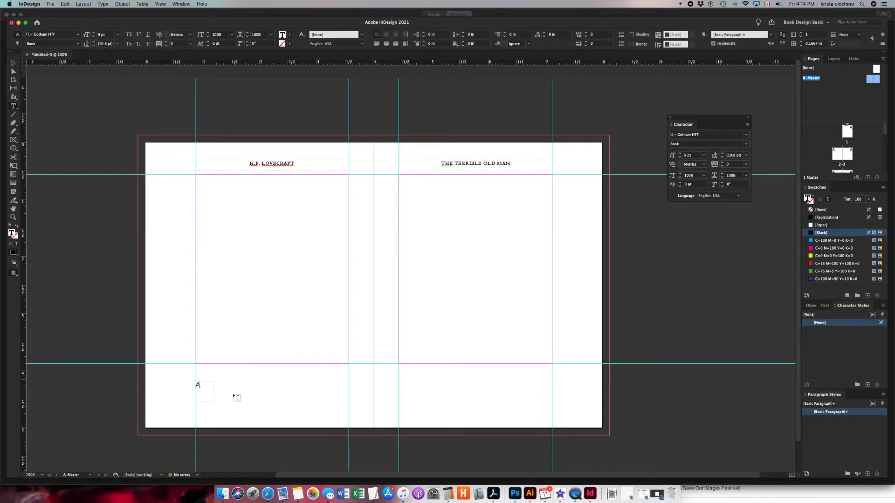
Check how the page number marker displays on page 2 and return to the marker on A-Master
double_click(199, 385)
click(194, 382)
double_click(197, 385)
double_click(838, 155)
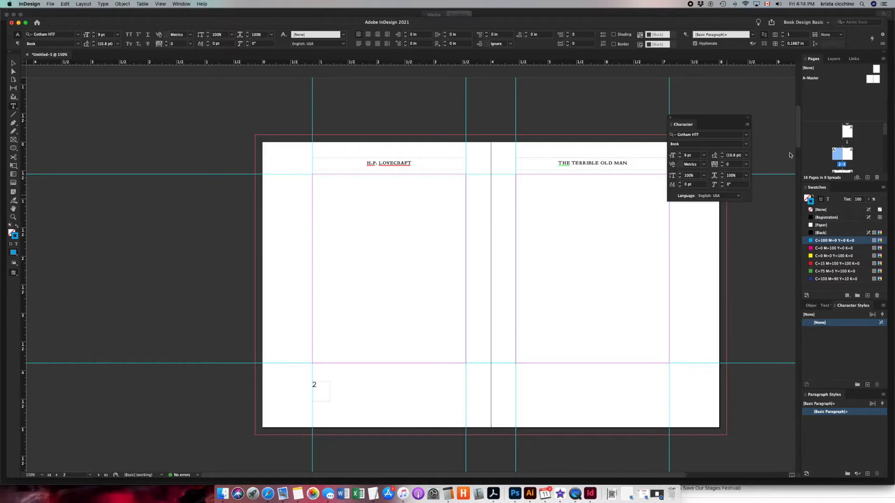
double_click(873, 79)
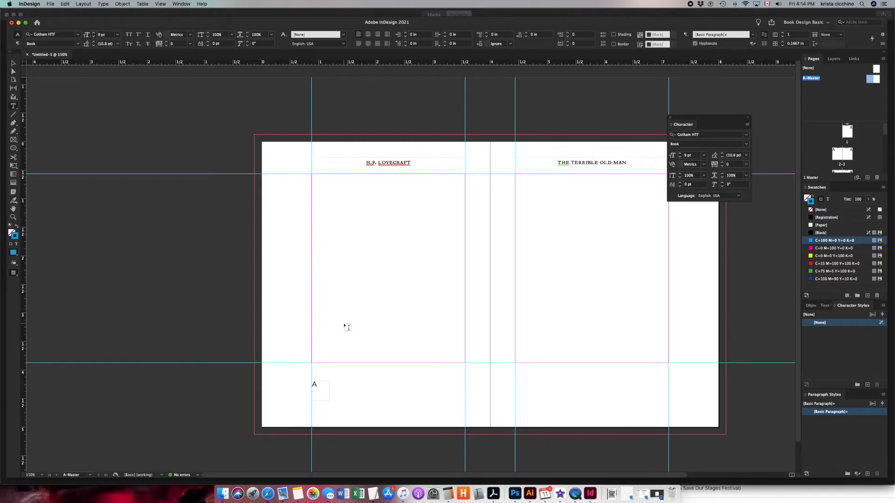
scroll(347, 327, right, 6)
double_click(168, 384)
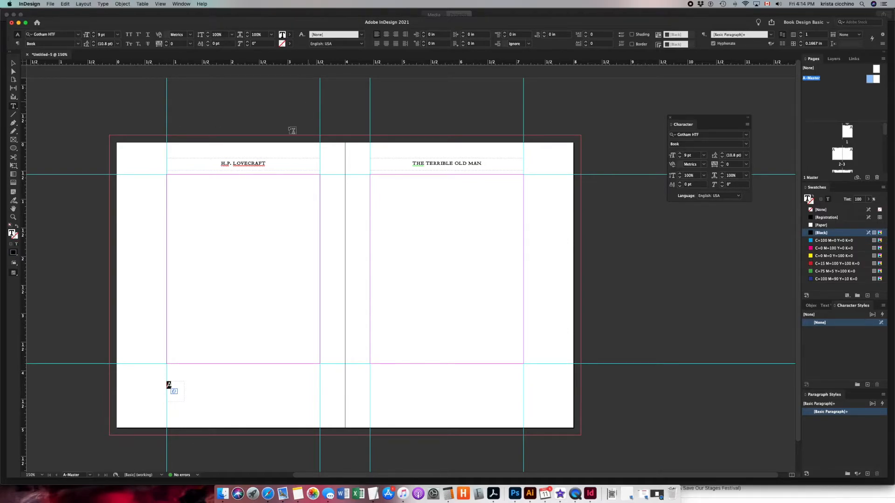
Create a paragraph style named Running headers from the H.P. Lovecraft header's formatting
drag(266, 163, 220, 164)
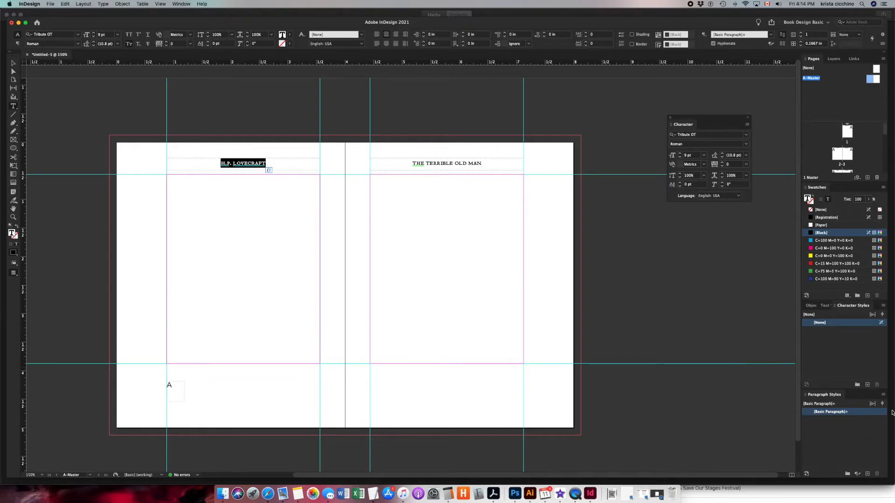
click(883, 395)
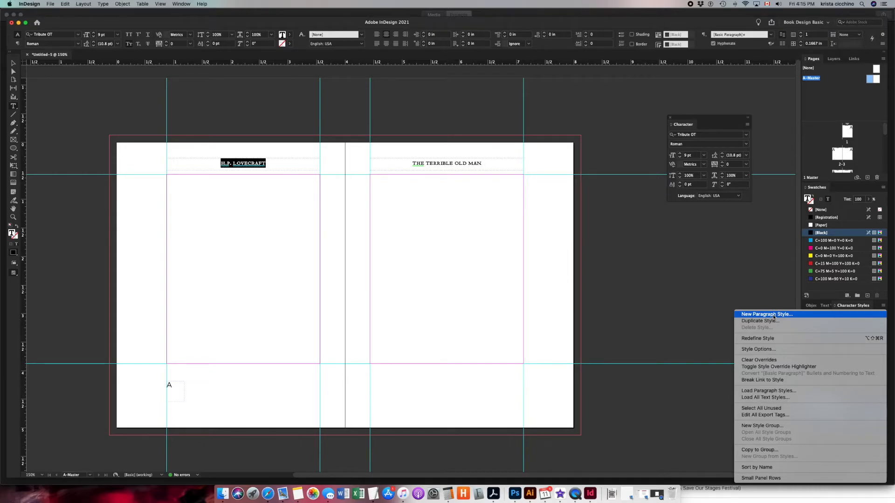
click(773, 317)
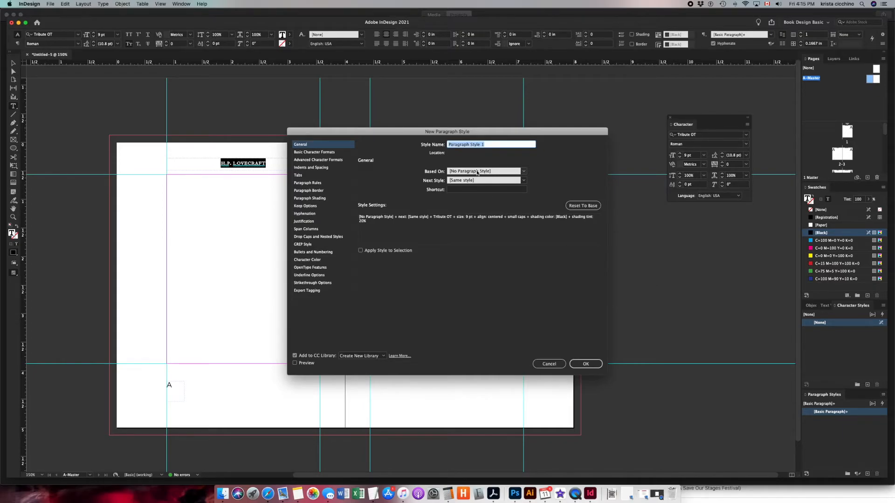
text(Running headers)
click(301, 152)
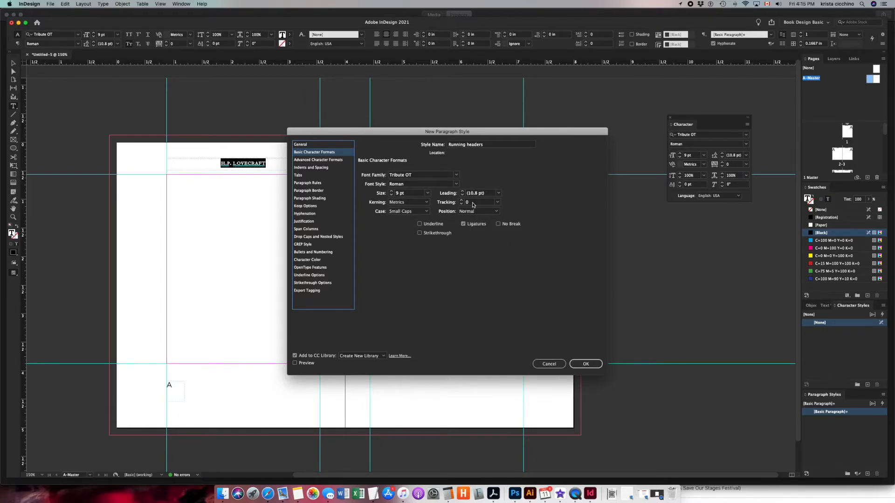
click(586, 365)
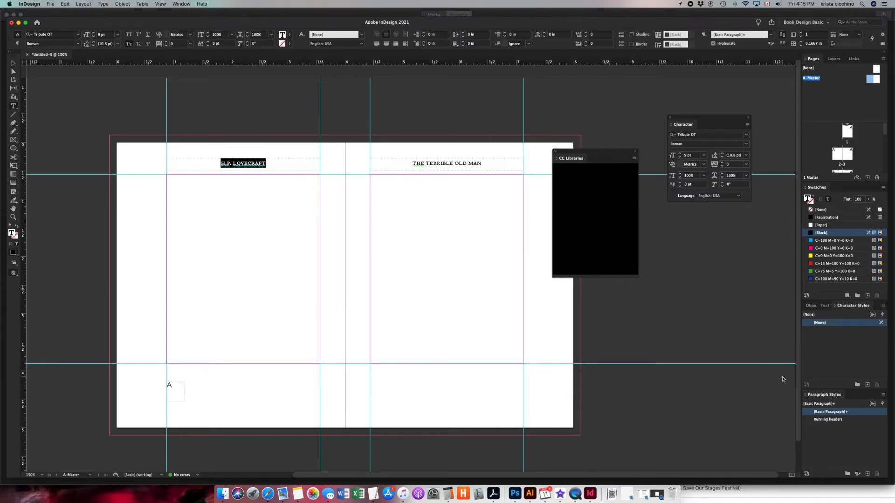
Apply the Running headers paragraph style to the H.P. Lovecraft and The Terrible Old Man headers
click(823, 419)
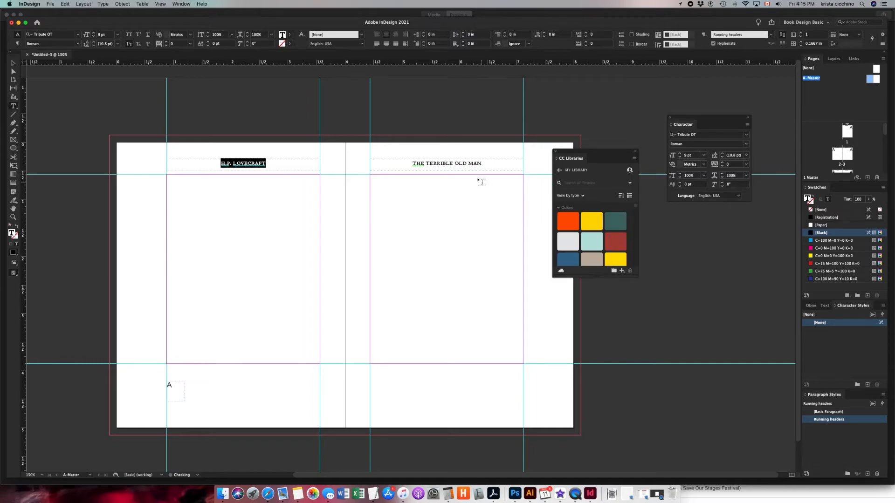
triple_click(470, 163)
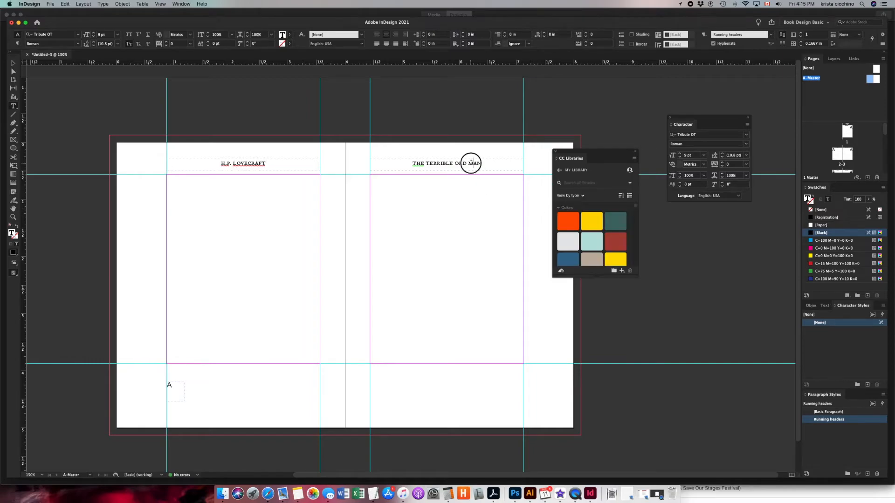
click(556, 151)
click(827, 420)
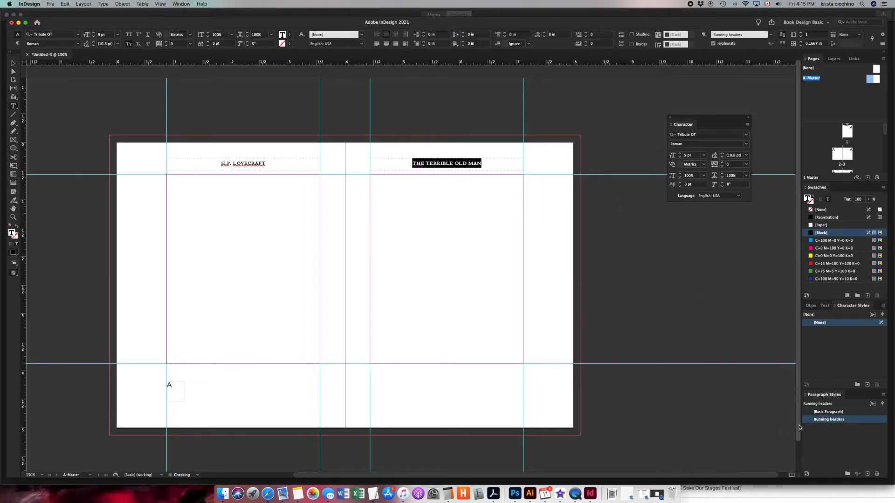
Apply the Running headers style to the left page number marker and align it left
click(172, 383)
double_click(169, 384)
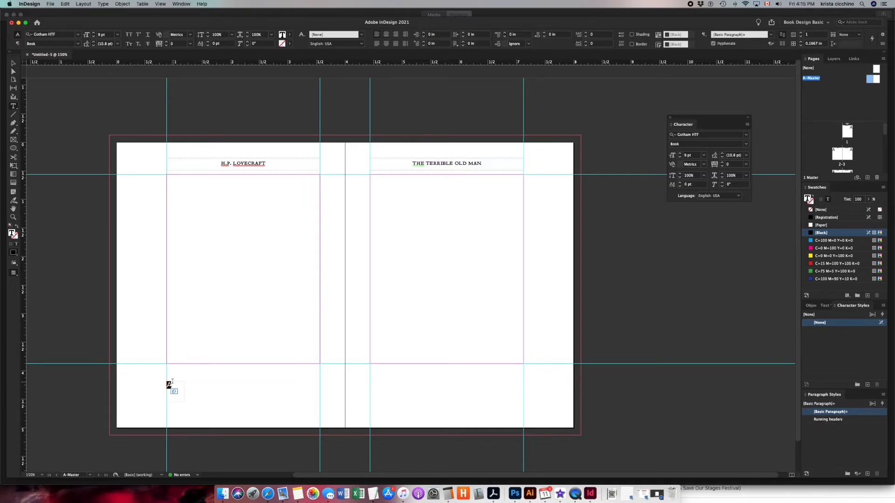
click(847, 421)
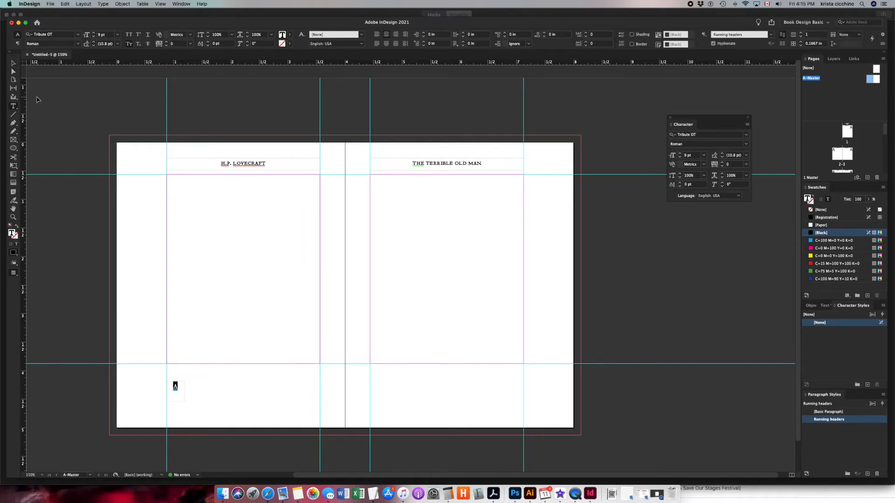
key(super+shift+l)
Duplicate the page number frame to the right page's outer margin guide at the same height and align its text right
click(13, 64)
drag(170, 389, 292, 389)
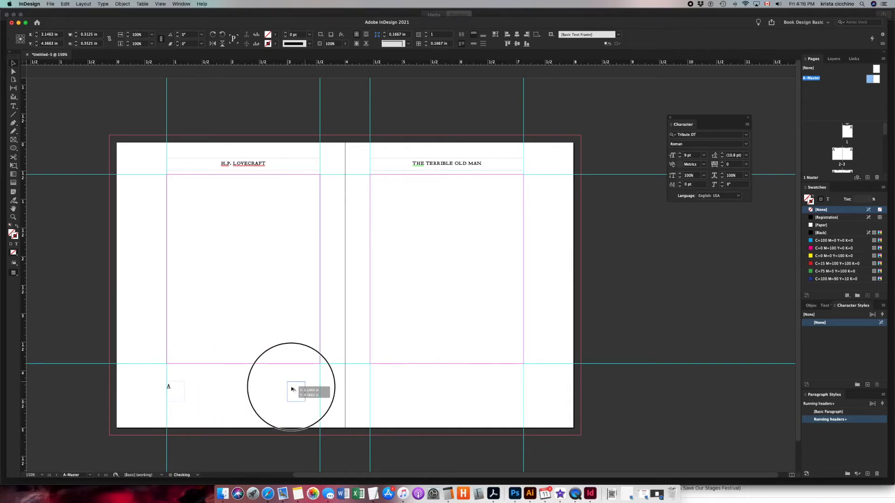
drag(292, 389, 337, 393)
drag(440, 395, 511, 401)
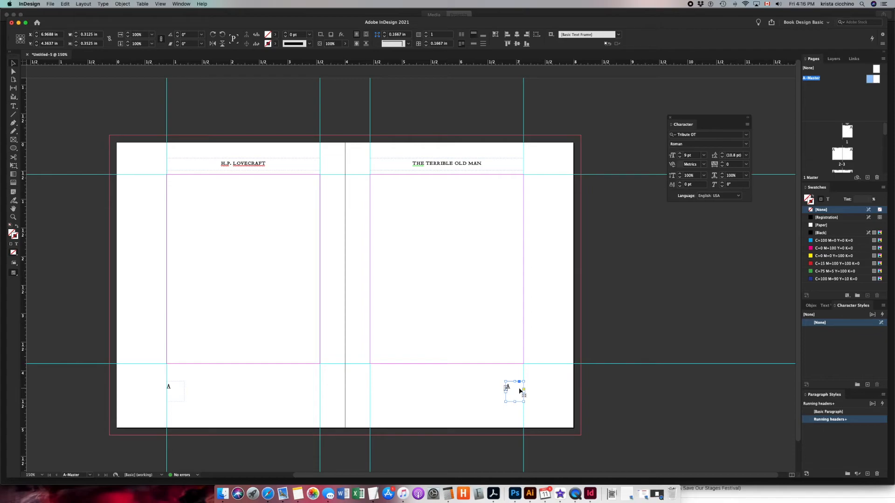
key(super+shift+r)
click(338, 155)
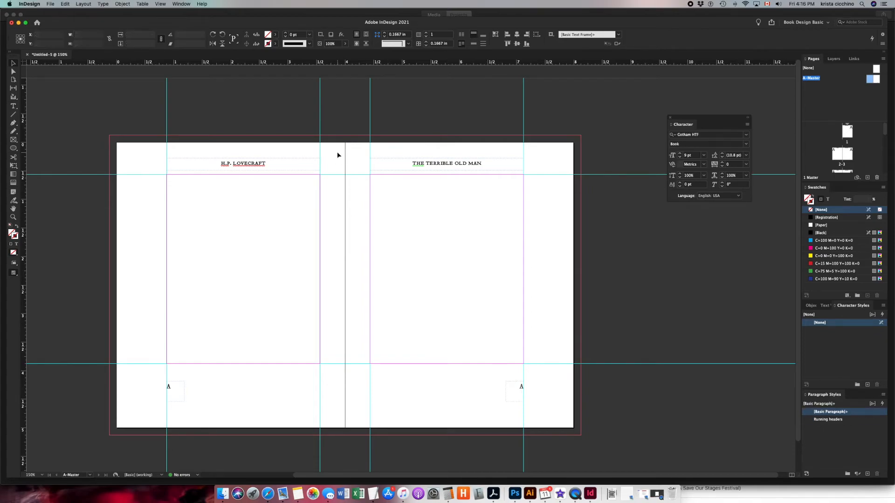
Preview pages 2-3 without guides to check the running headers and page numbers
key(w)
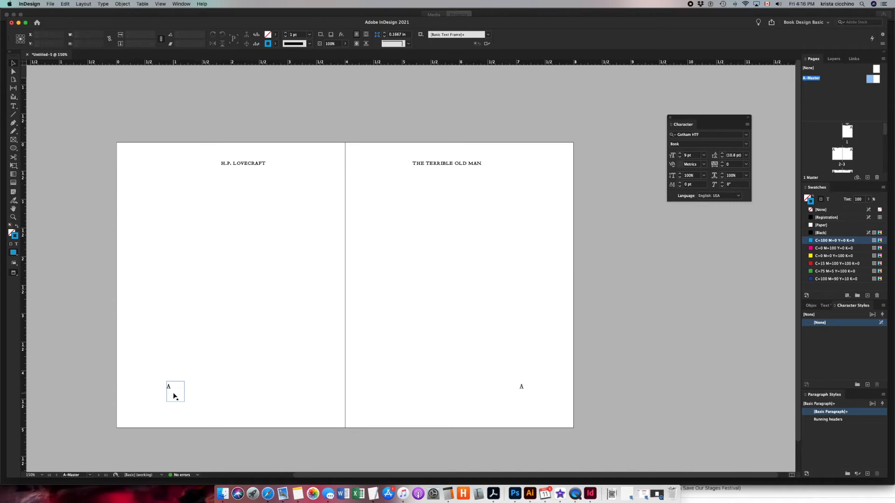
double_click(842, 164)
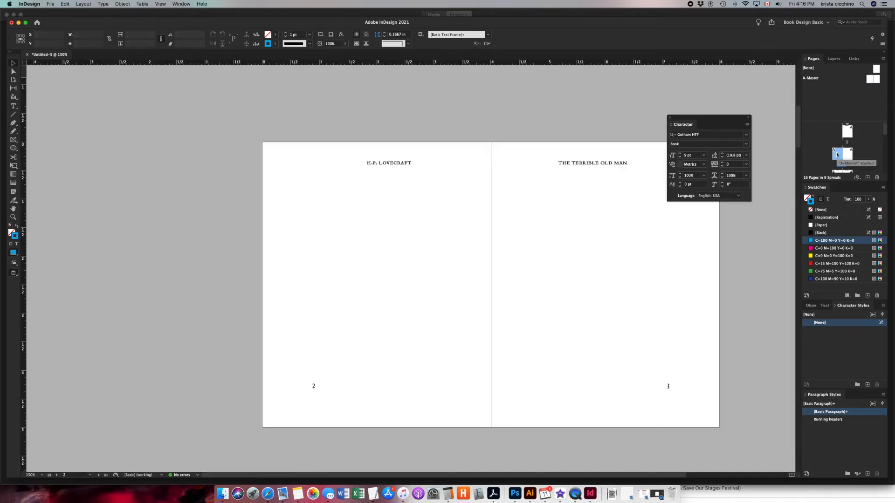
scroll(468, 306, right, 5)
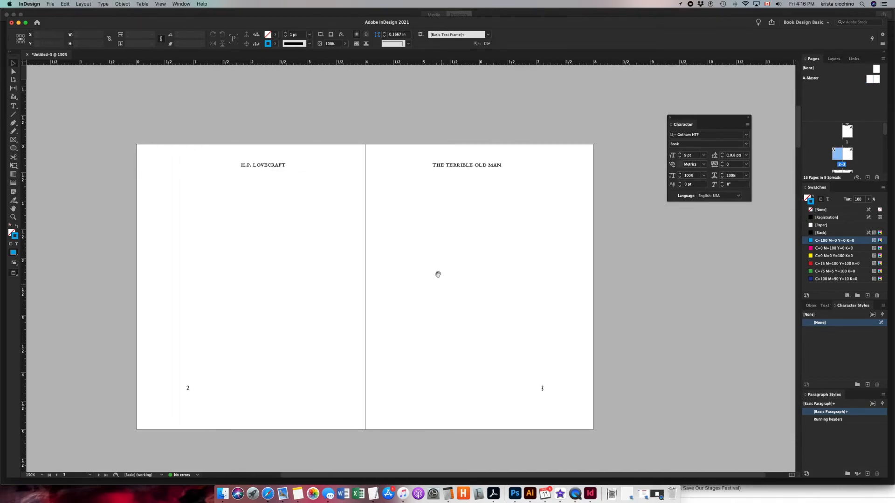
Open the A-Master spread with its guides and frame edges shown, and duplicate that master spread
scroll(436, 274, up, 5)
scroll(477, 228, up, 10)
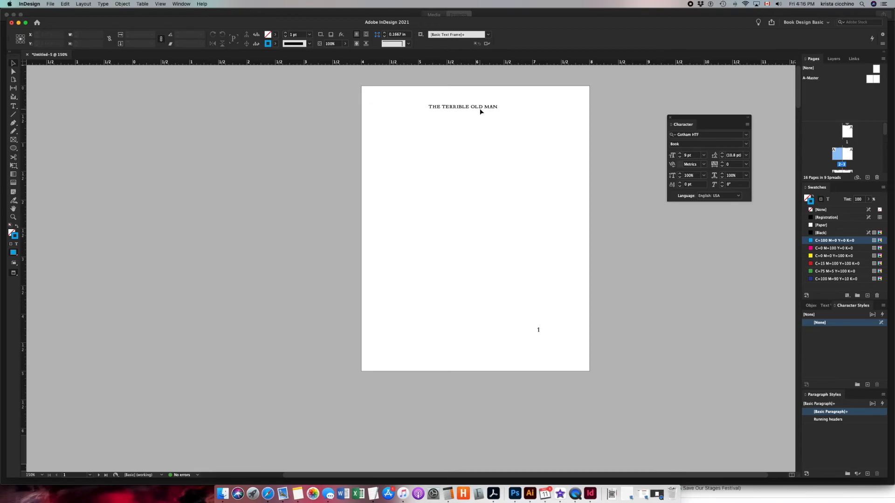
double_click(869, 80)
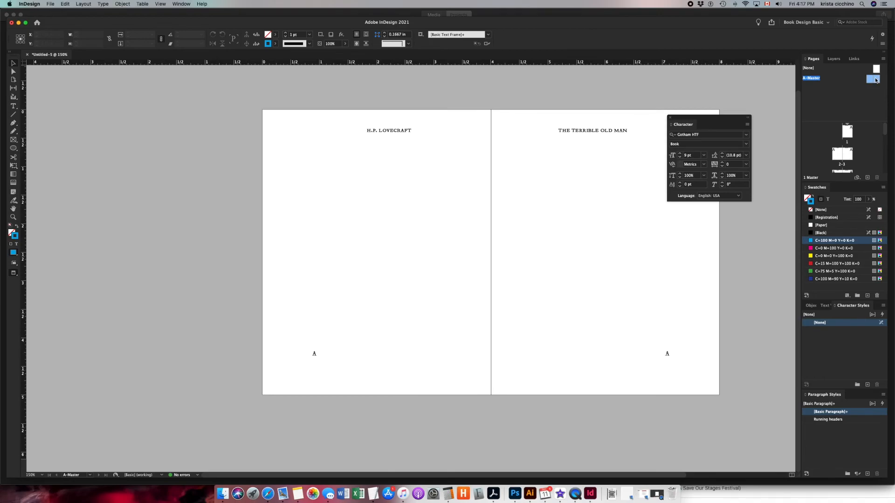
key(w)
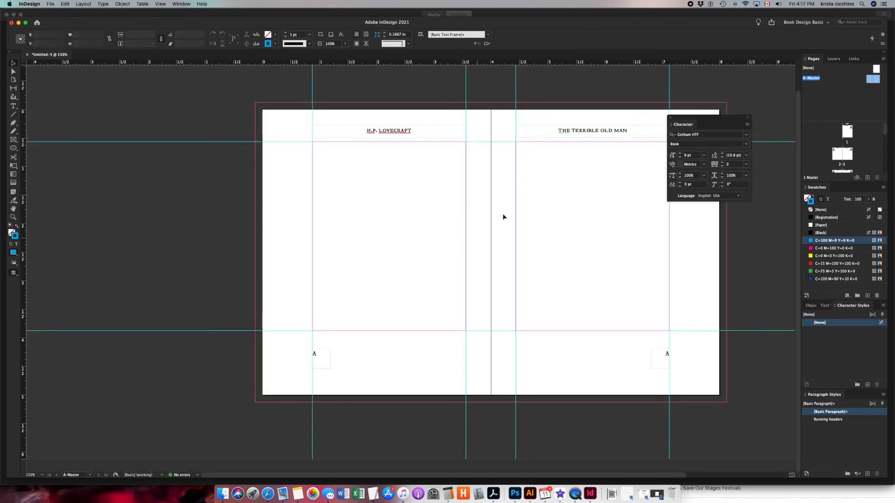
click(884, 59)
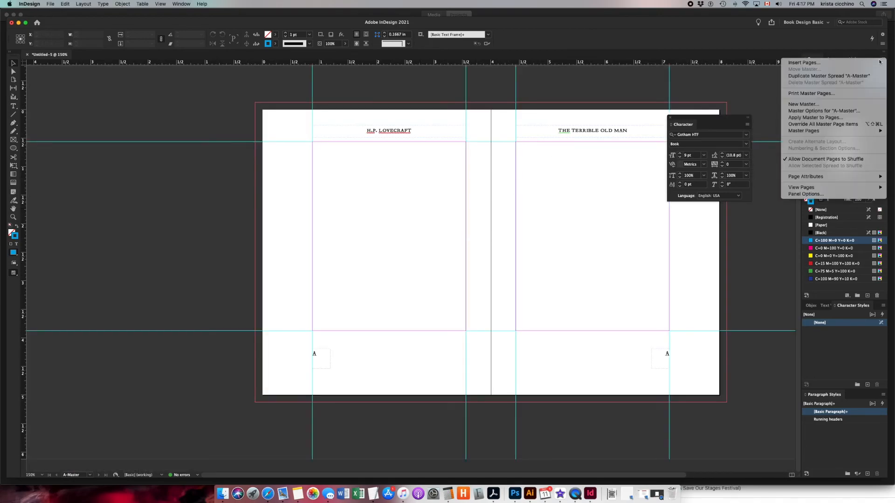
click(823, 68)
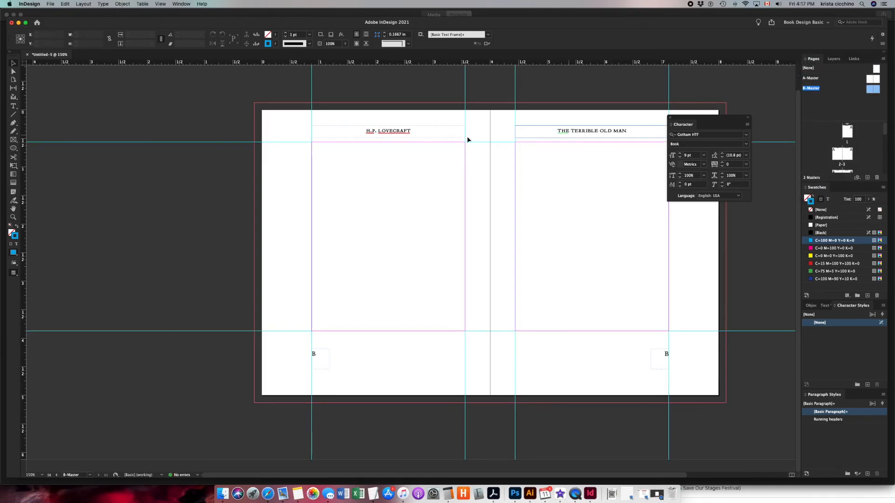
Delete both running header frames and both page number frames from the B-Master spread
click(399, 147)
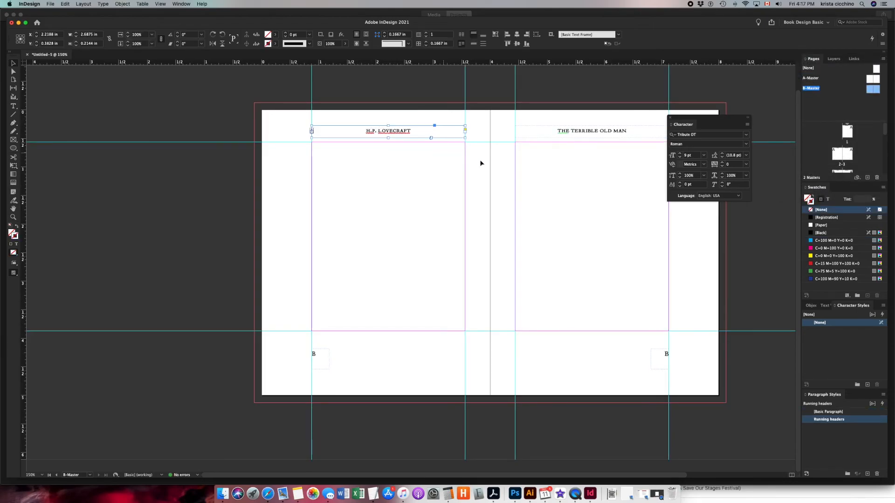
key(Delete)
click(585, 145)
key(Delete)
click(676, 378)
key(Delete)
click(314, 377)
key(Delete)
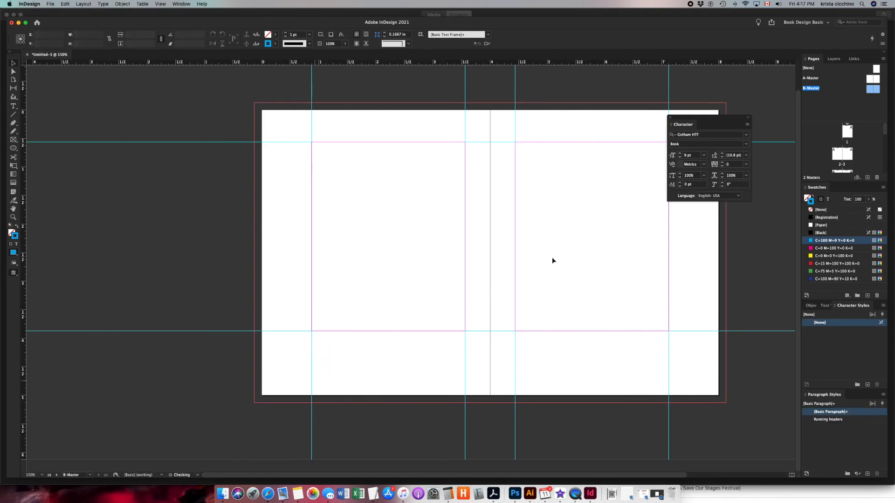
Apply the blank B-Master to page 1 and page 2, using its matching right and left pages
double_click(847, 134)
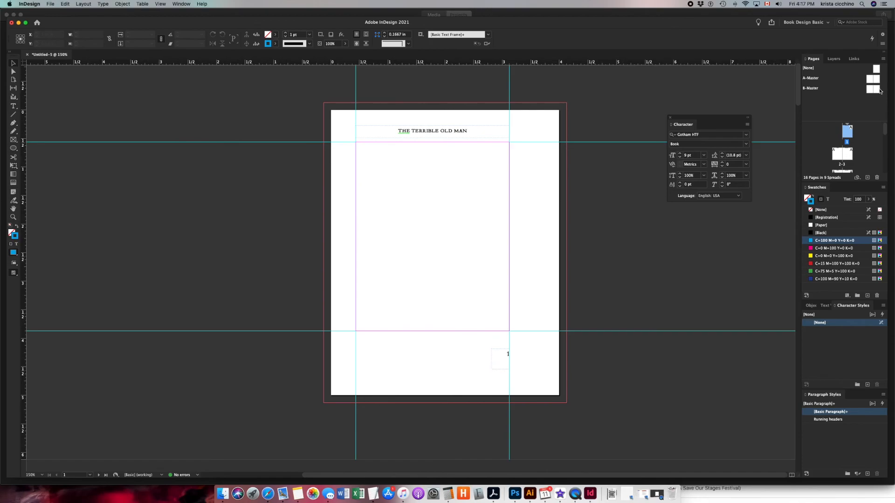
drag(879, 89, 848, 131)
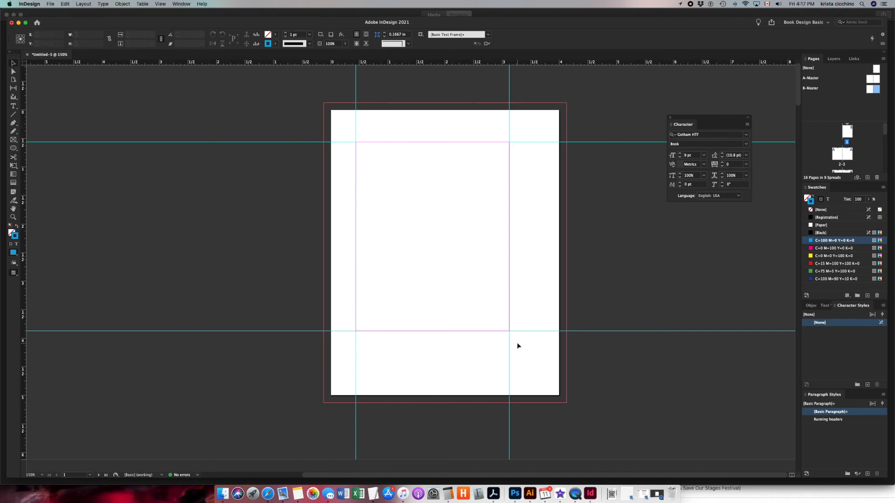
double_click(839, 155)
drag(558, 246, 518, 257)
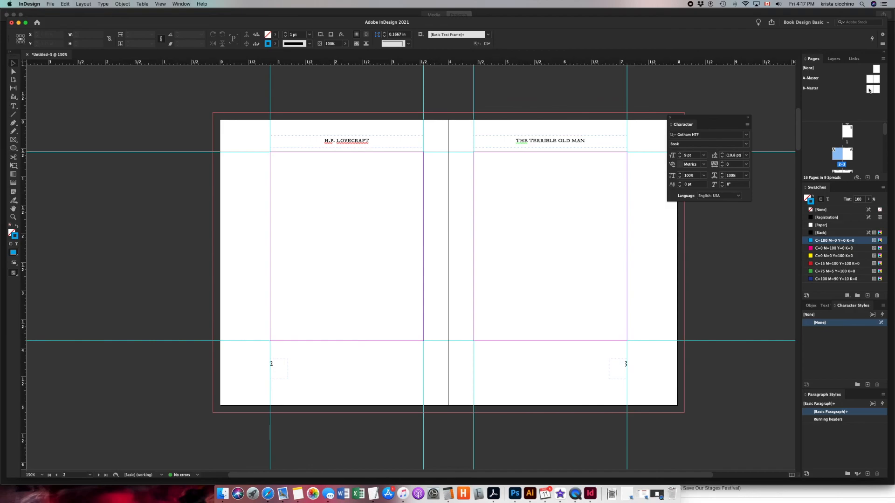
drag(869, 90, 837, 157)
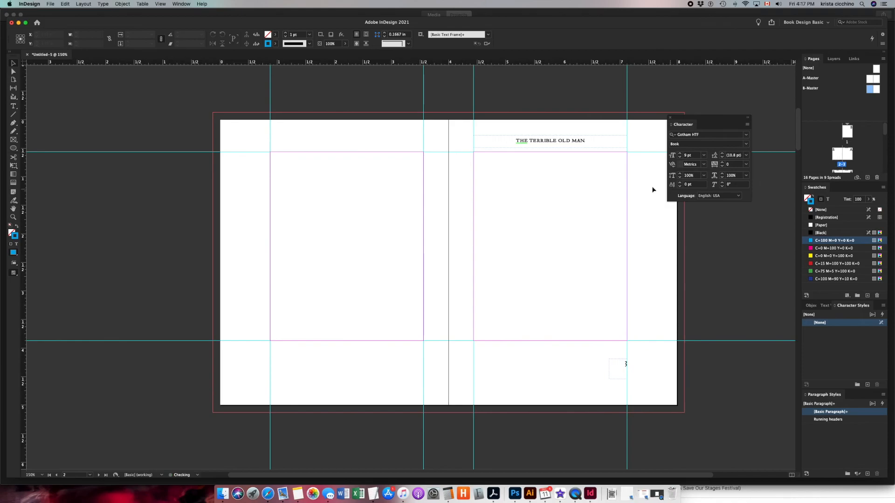